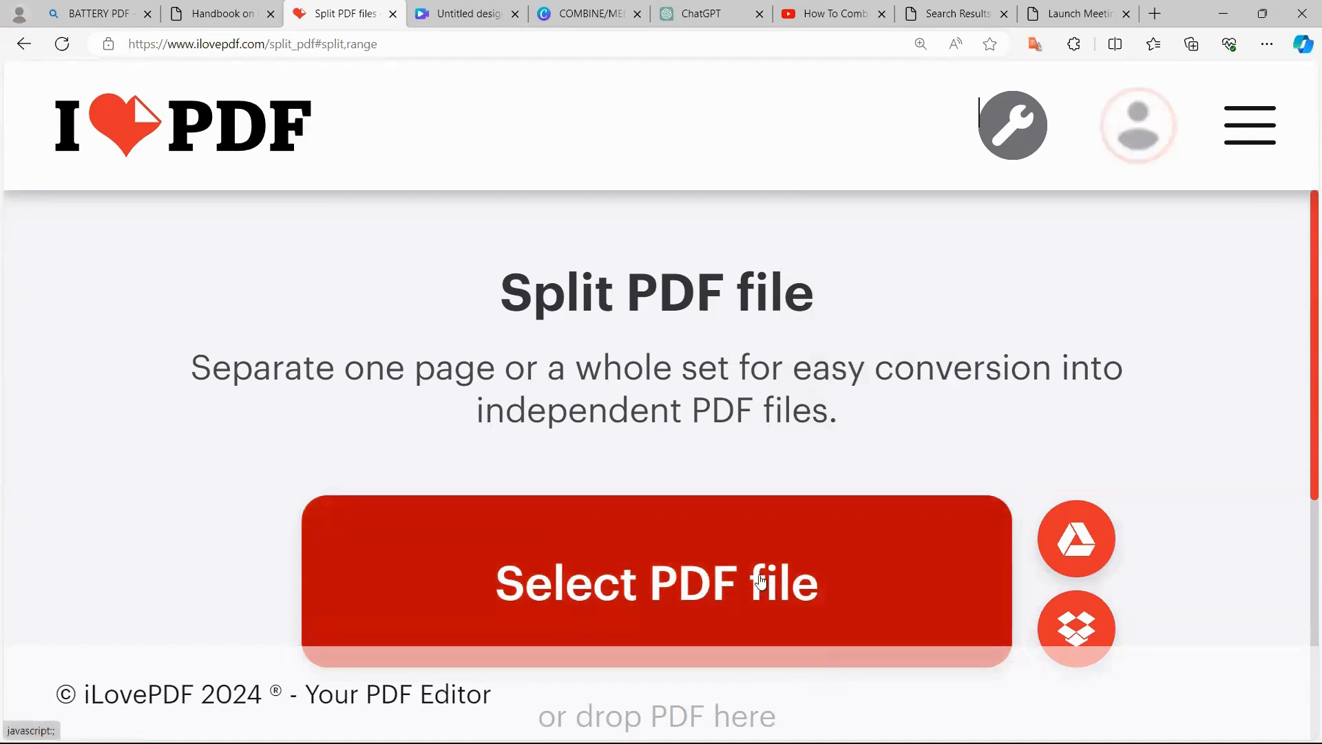
Load handbook-battery-energy-storage-system from the Downloads folder as the PDF to split
{"action": "left_click", "coordinate": [650, 587]}
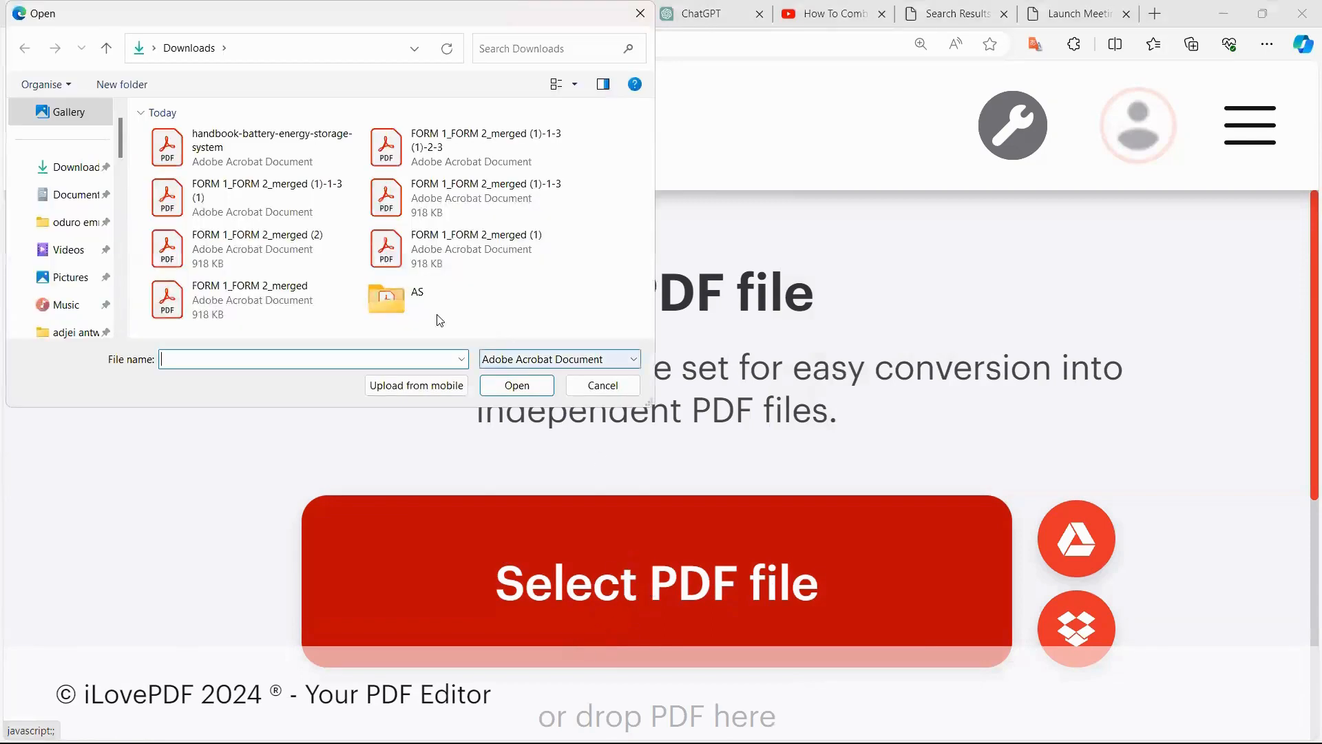
{"action": "left_click", "coordinate": [257, 156]}
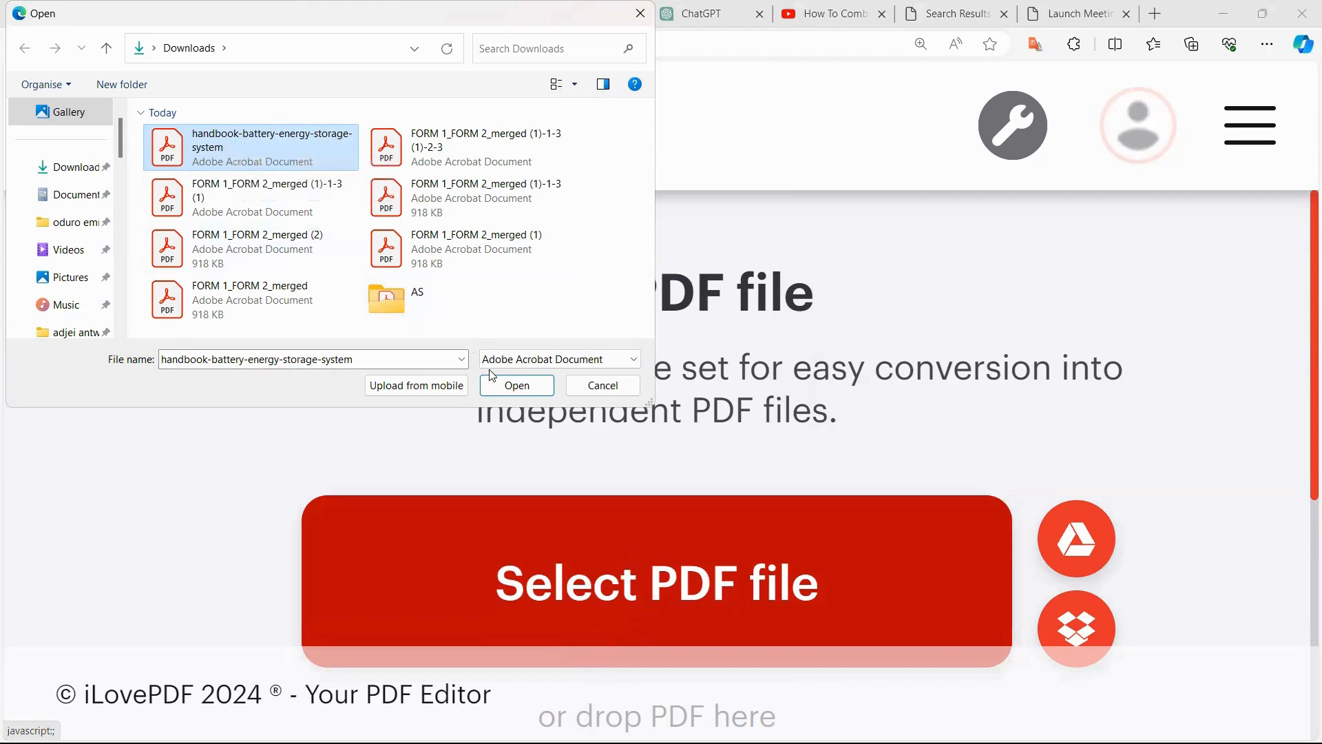
{"action": "left_click", "coordinate": [504, 394]}
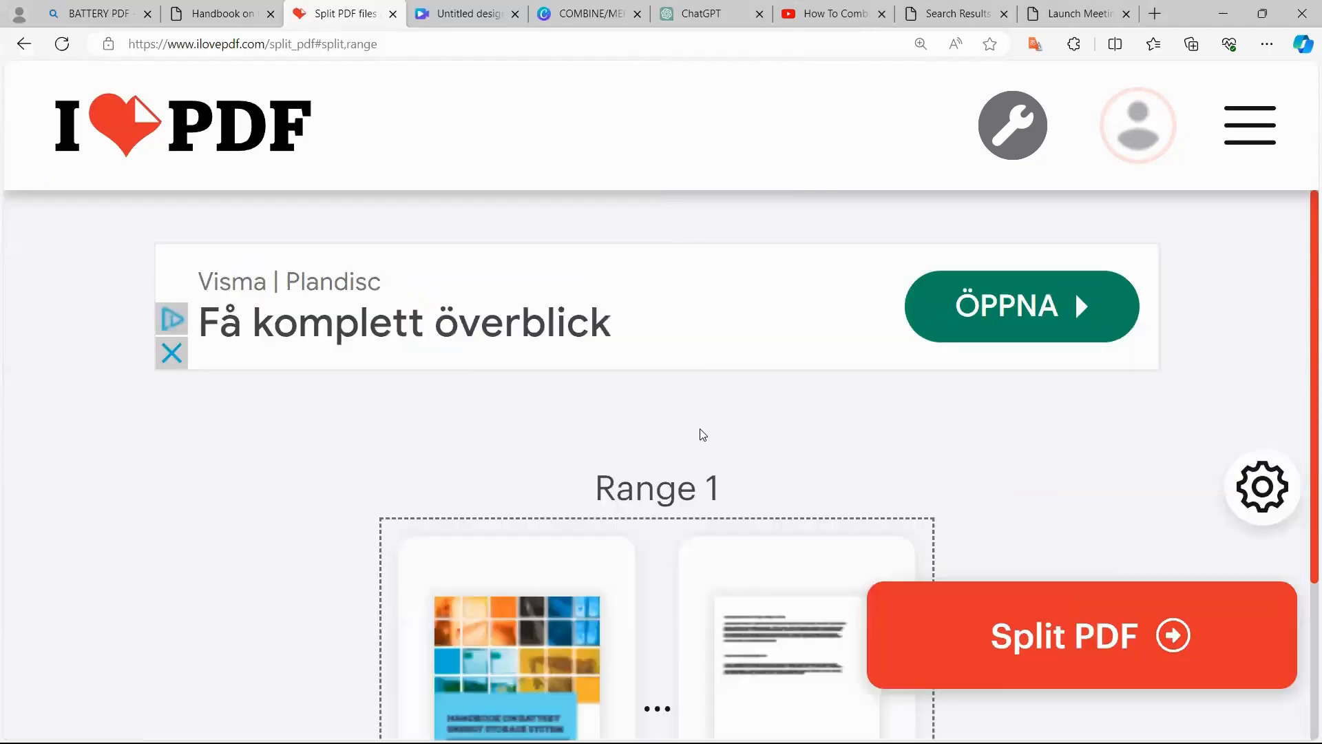
Open the split settings for the handbook and choose splitting by range
{"action": "scroll", "coordinate": [702, 433], "scroll_direction": "down", "scroll_amount": 3}
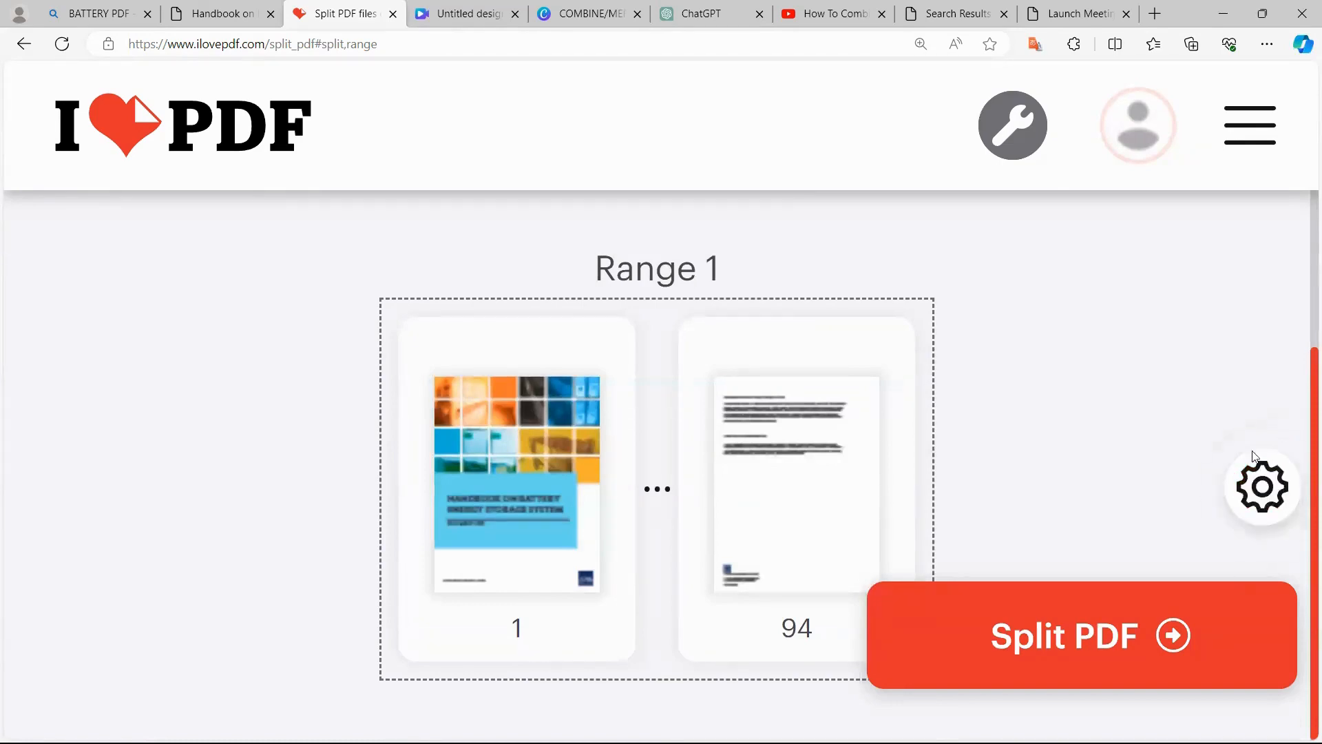
{"action": "left_click", "coordinate": [1263, 490]}
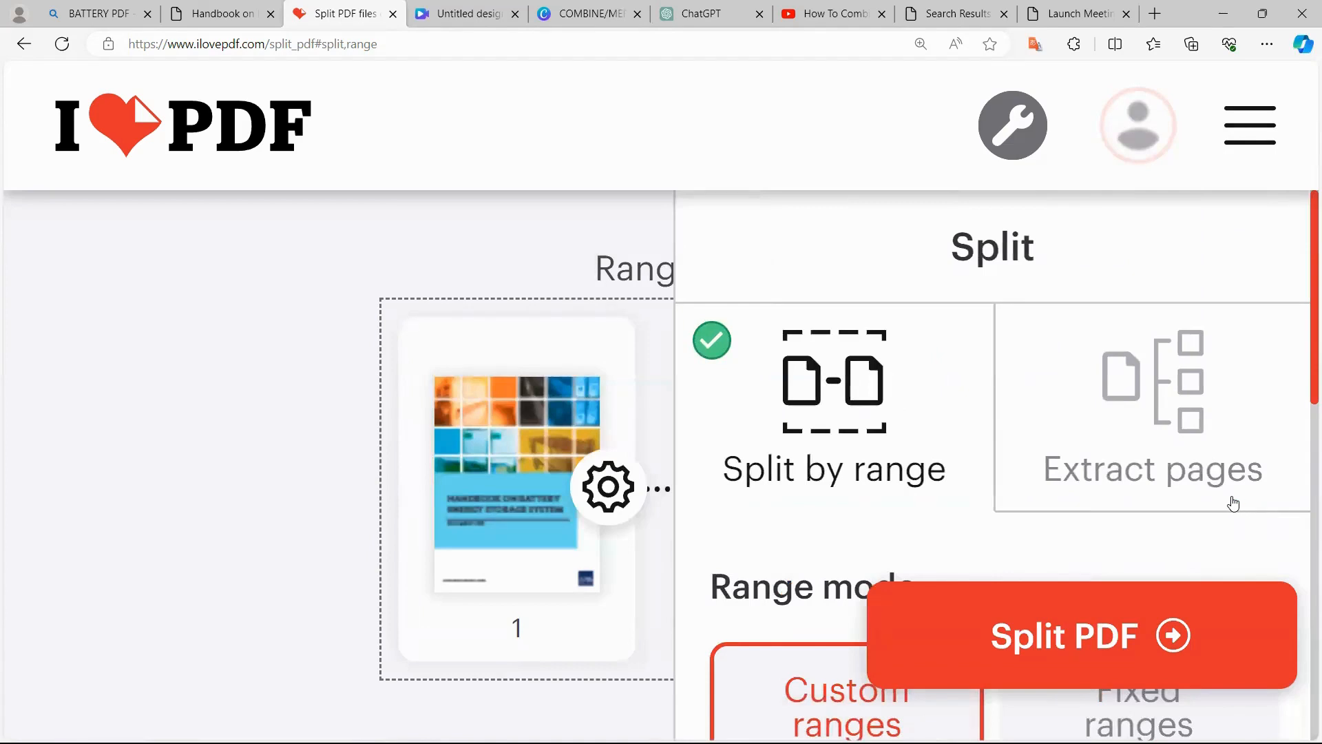
{"action": "scroll", "coordinate": [1234, 504], "scroll_direction": "down", "scroll_amount": 1}
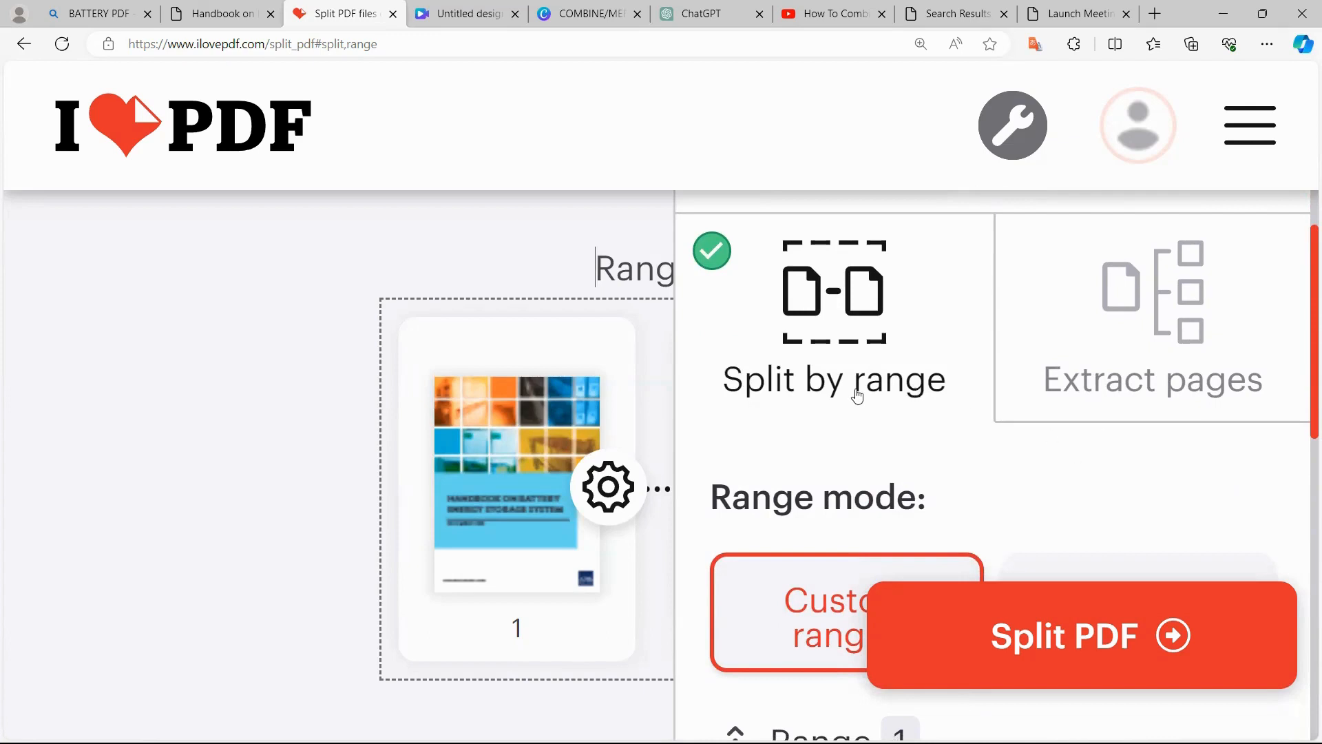
{"action": "double_click", "coordinate": [810, 329]}
{"action": "triple_click", "coordinate": [810, 328]}
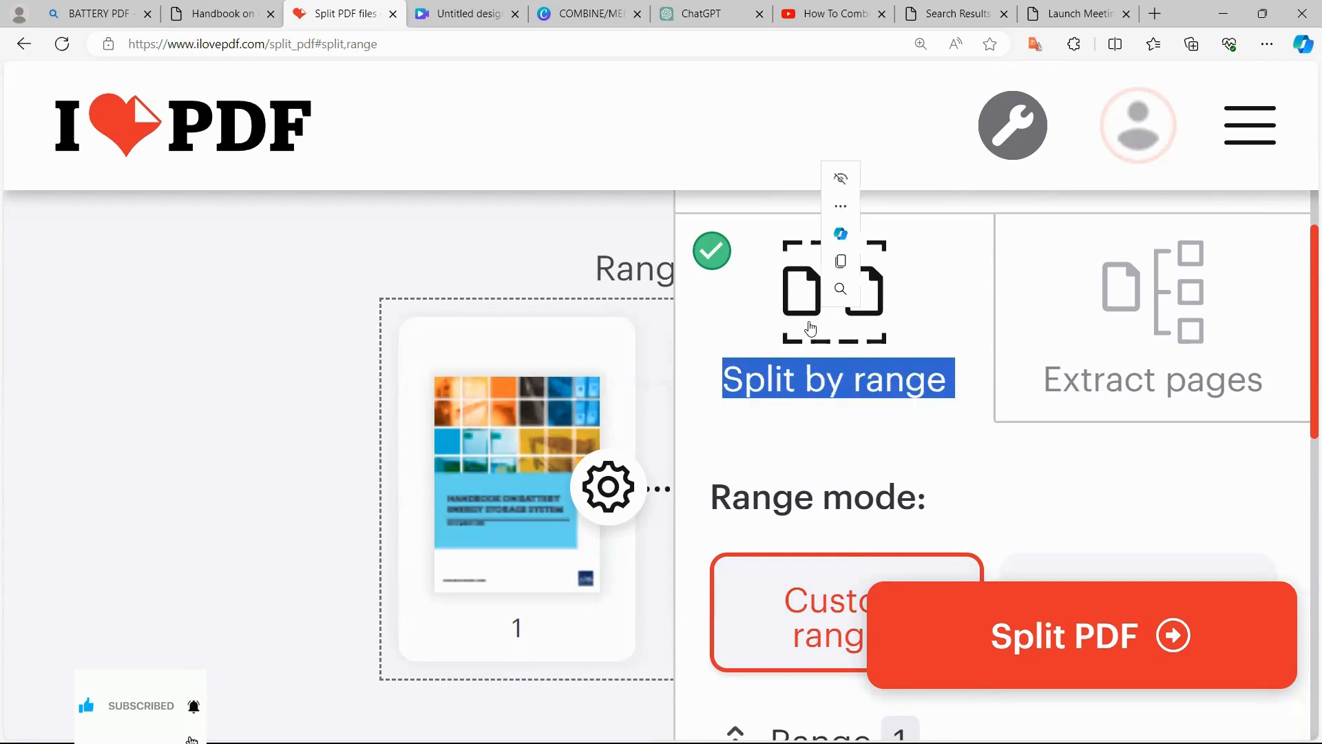
{"action": "left_click", "coordinate": [811, 328]}
Set Range 1 to start from page 80 and split the PDF
{"action": "scroll", "coordinate": [811, 328], "scroll_direction": "down", "scroll_amount": 5}
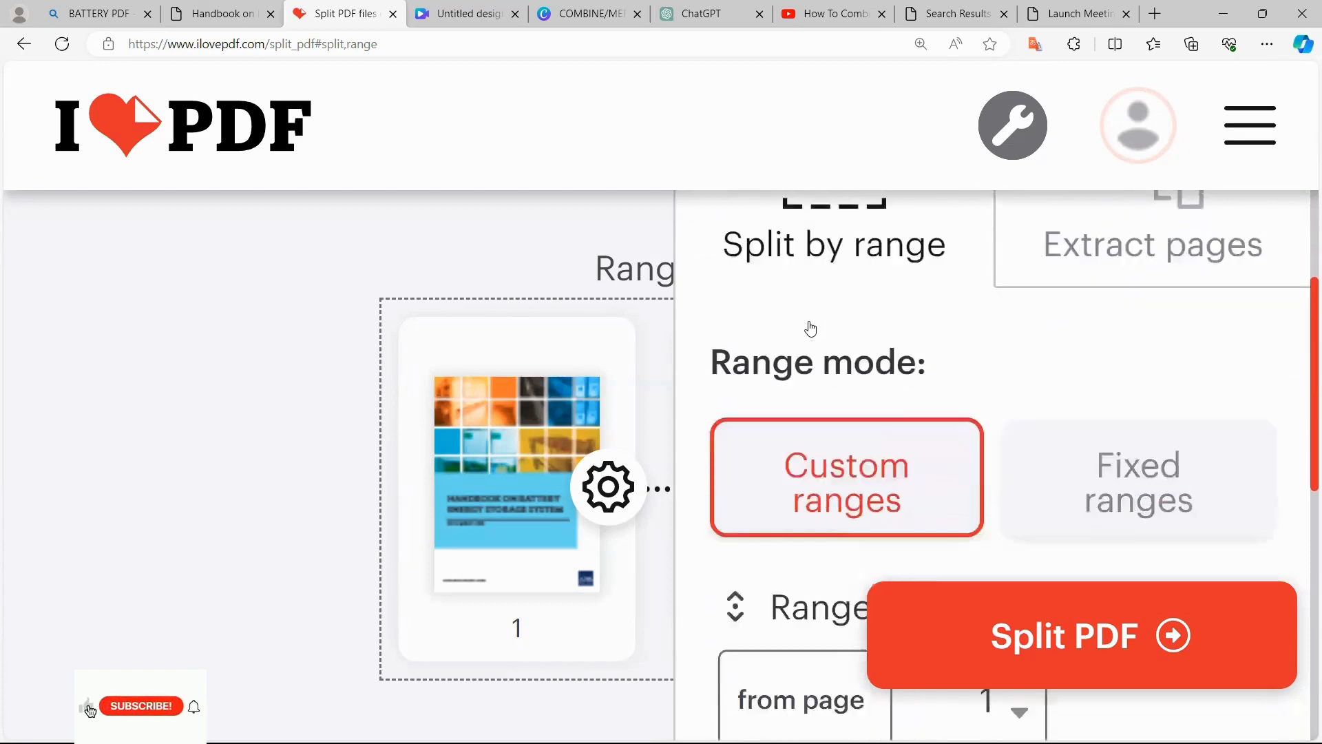
{"action": "scroll", "coordinate": [811, 329], "scroll_direction": "down", "scroll_amount": 2}
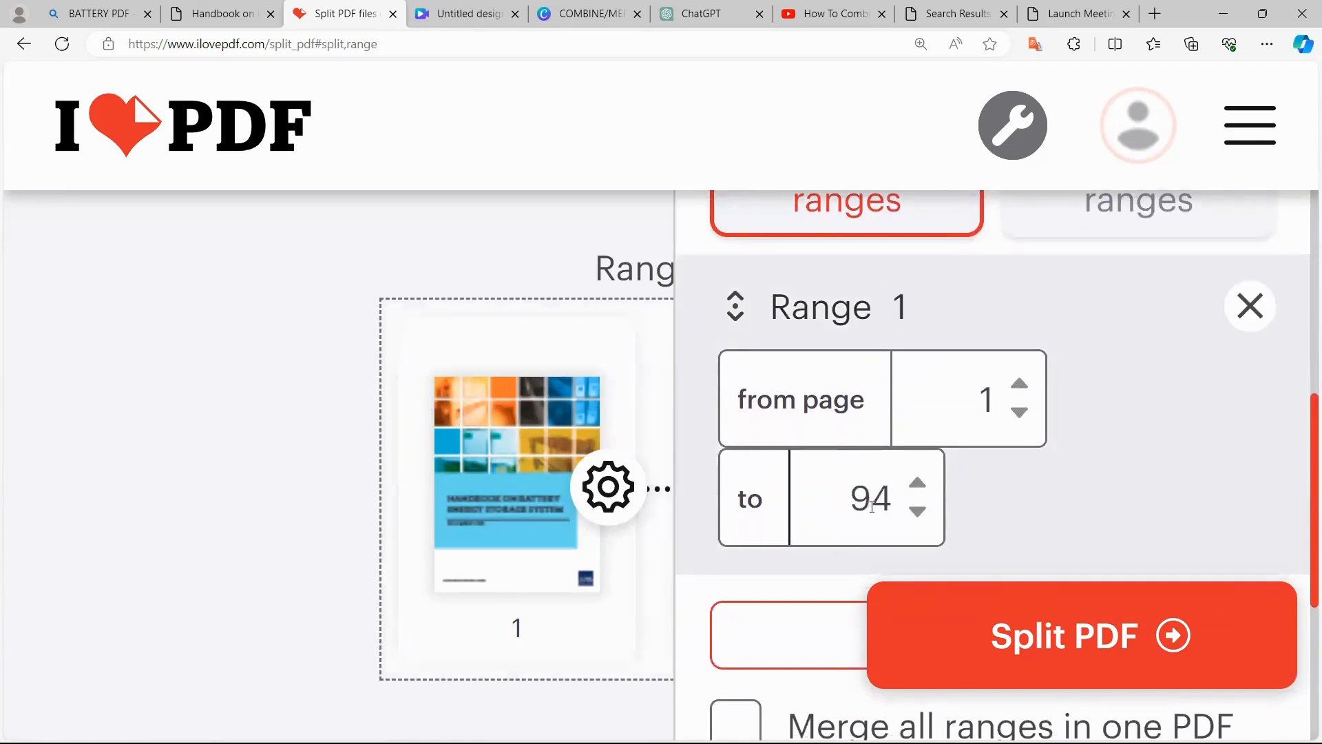
{"action": "left_click_drag", "start_coordinate": [852, 505], "coordinate": [887, 502]}
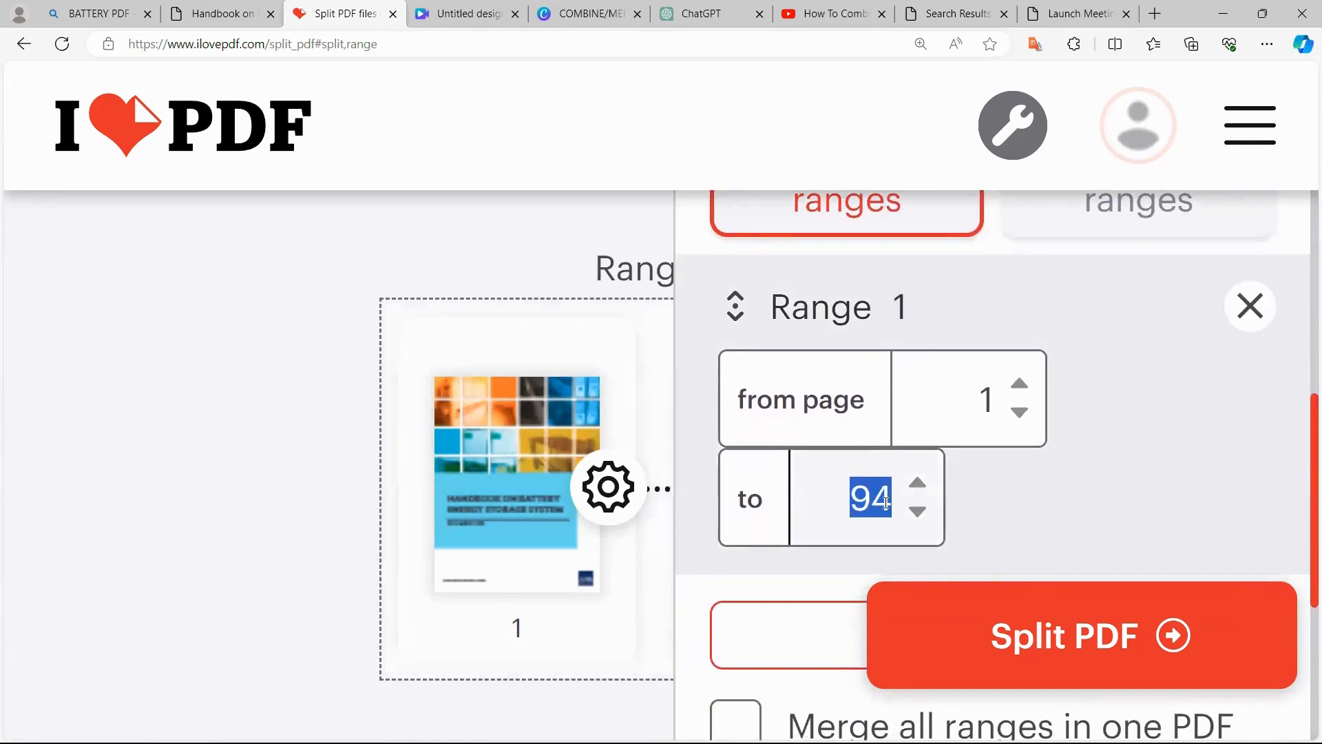
{"action": "left_click", "coordinate": [947, 479]}
{"action": "left_click_drag", "start_coordinate": [1019, 396], "coordinate": [1019, 396]}
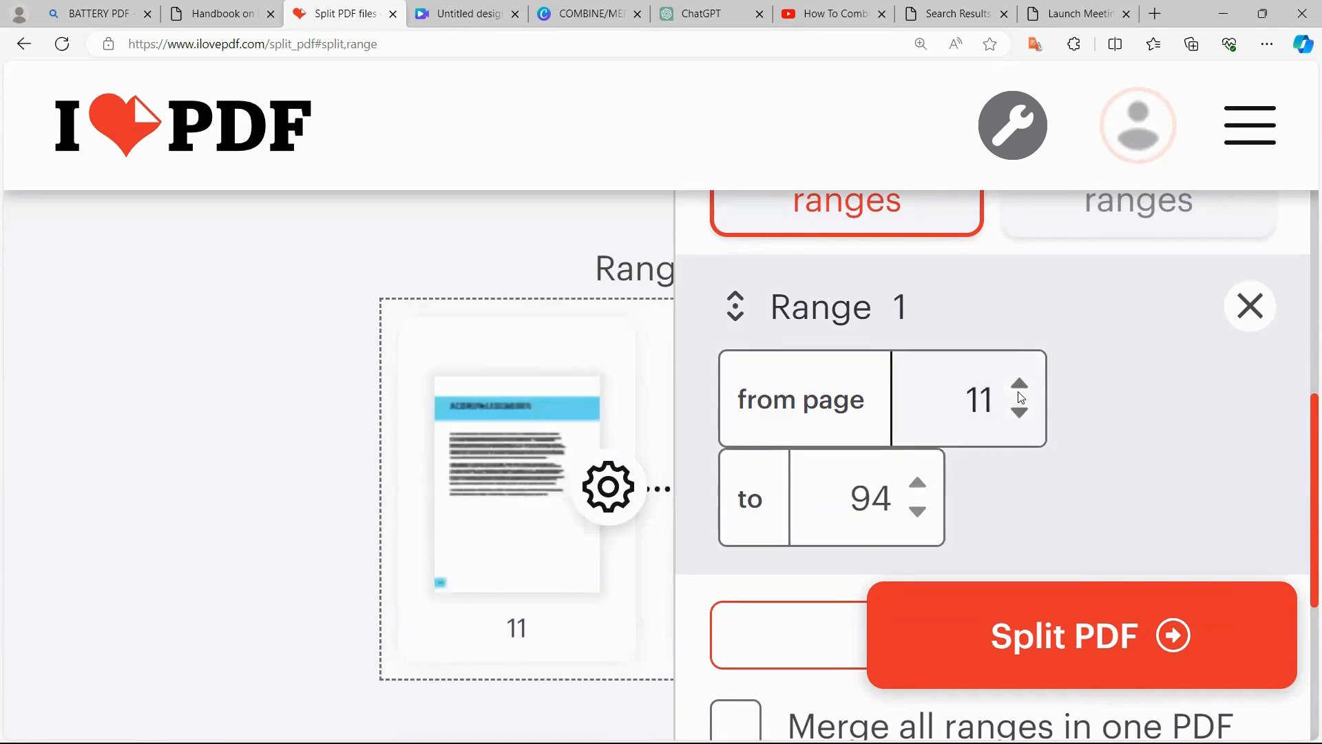
{"action": "key", "text": "BackSpace"}
{"action": "key", "text": "BackSpace"}
{"action": "type", "text": "80"}
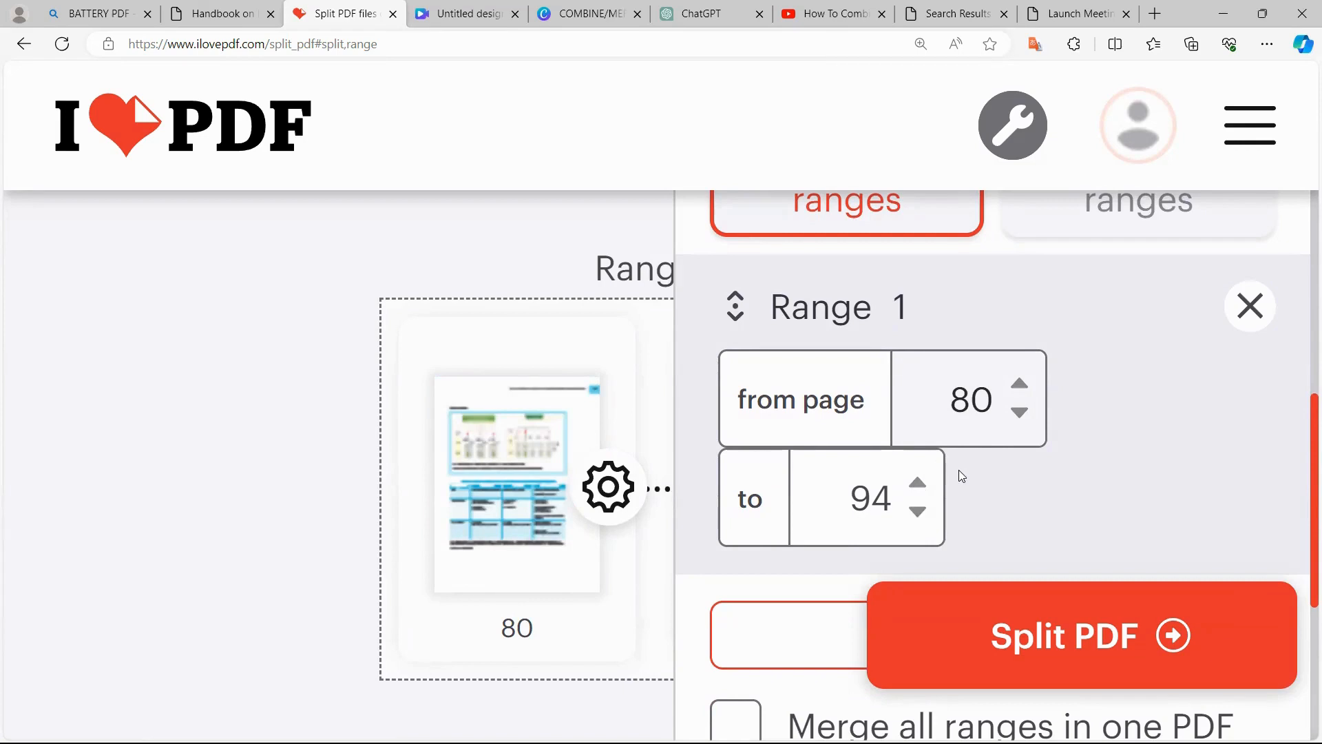
{"action": "left_click", "coordinate": [881, 539]}
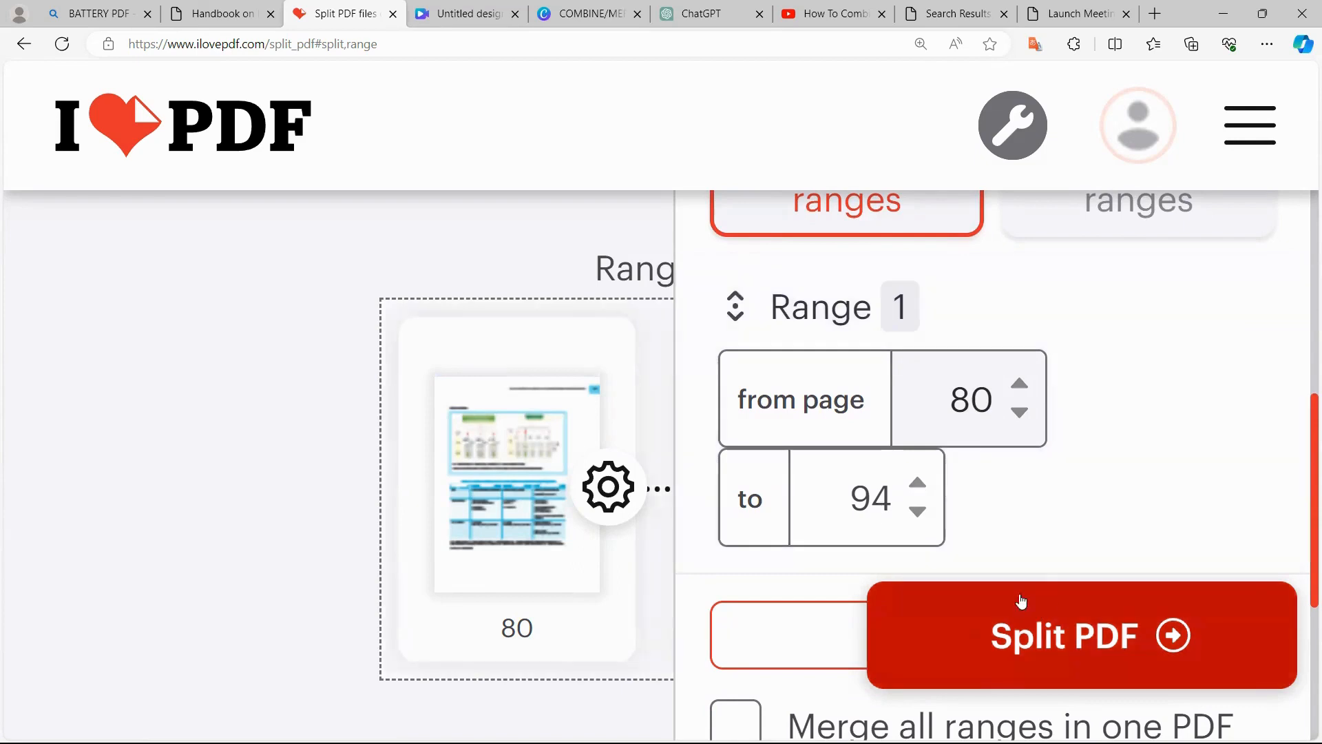
{"action": "left_click", "coordinate": [1044, 658]}
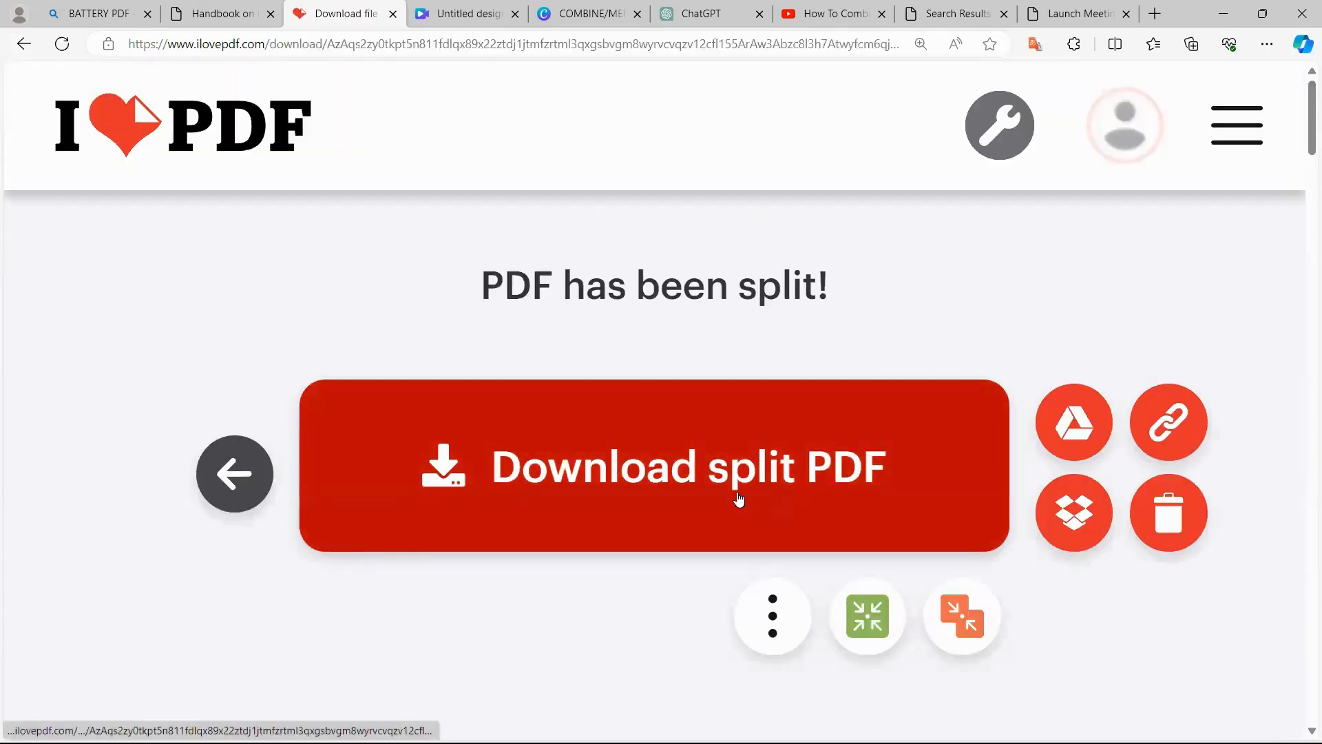
Download the split PDF and show the downloaded file in its folder
{"action": "left_click", "coordinate": [675, 485]}
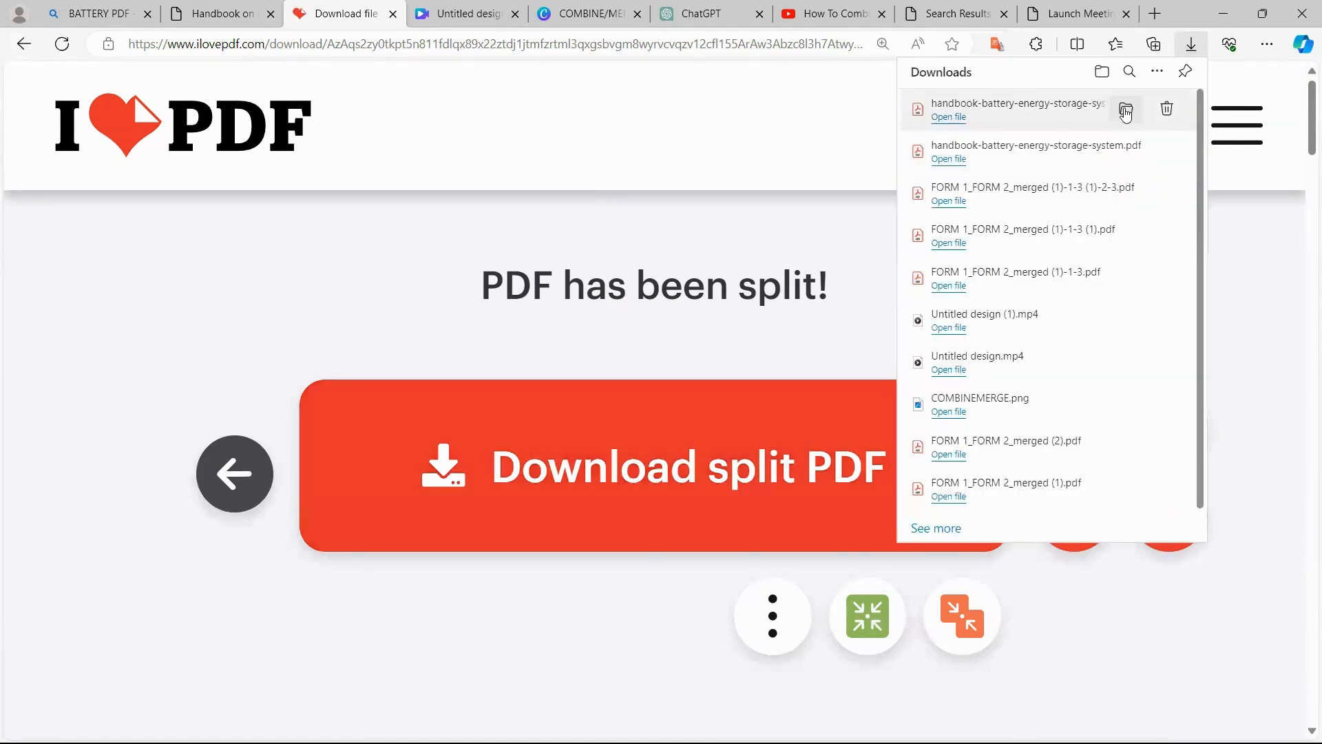
{"action": "left_click", "coordinate": [1125, 110]}
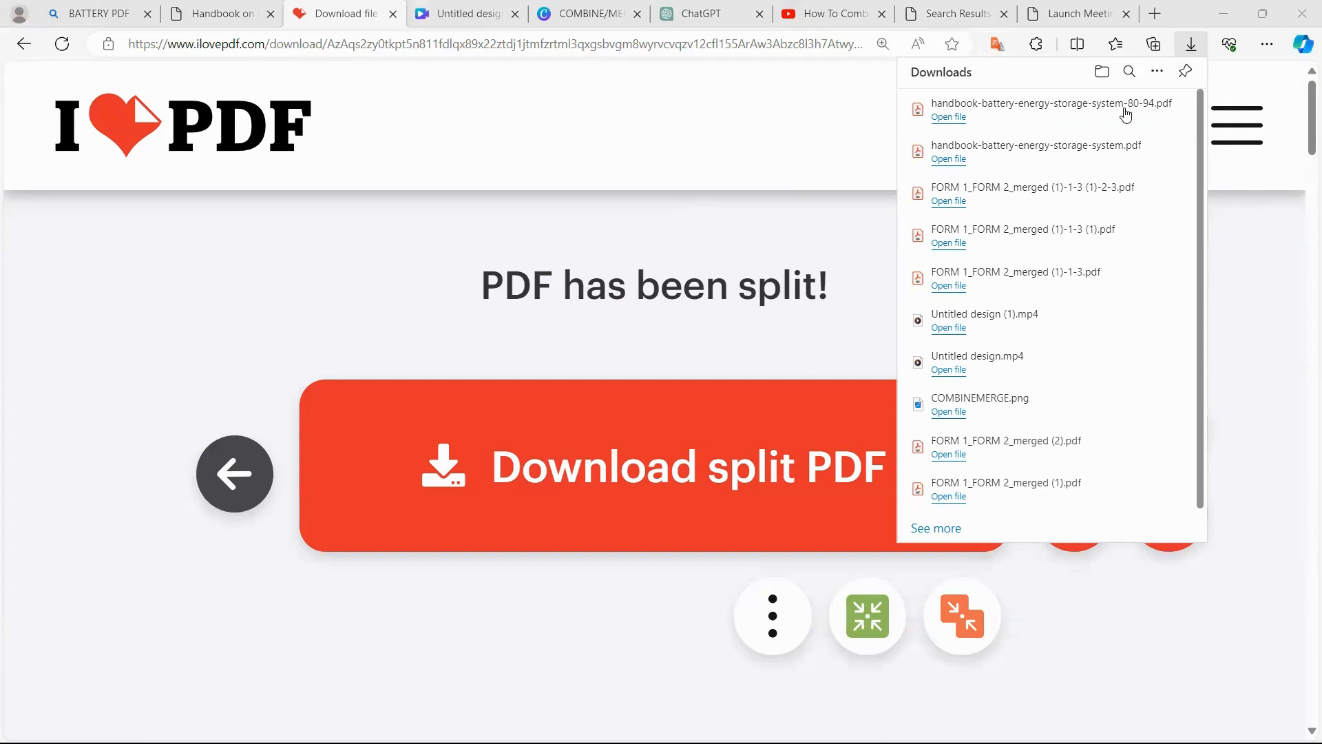
{"action": "left_click", "coordinate": [451, 140]}
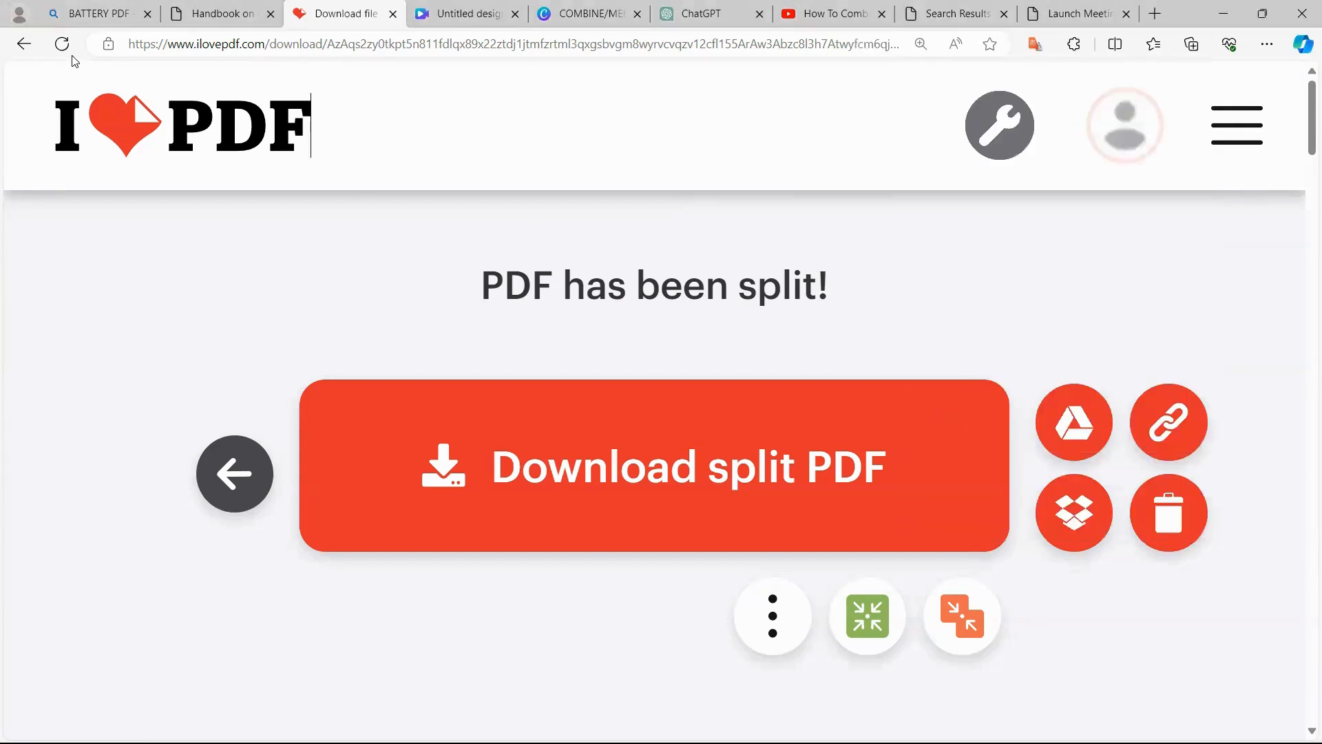
Return to the split page and load handbook-battery-energy-storage-system-80-94 from the Downloads folder
{"action": "left_click", "coordinate": [28, 45]}
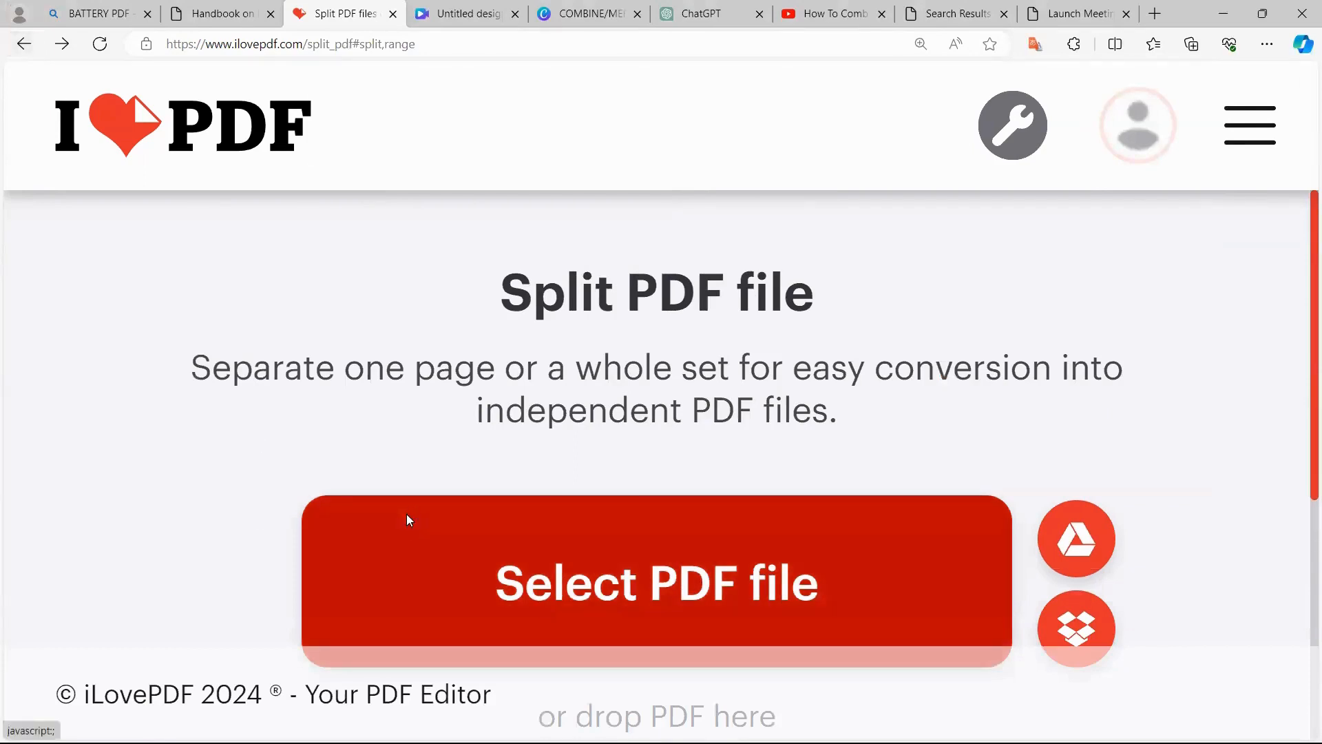
{"action": "left_click", "coordinate": [406, 514]}
{"action": "left_click", "coordinate": [272, 152]}
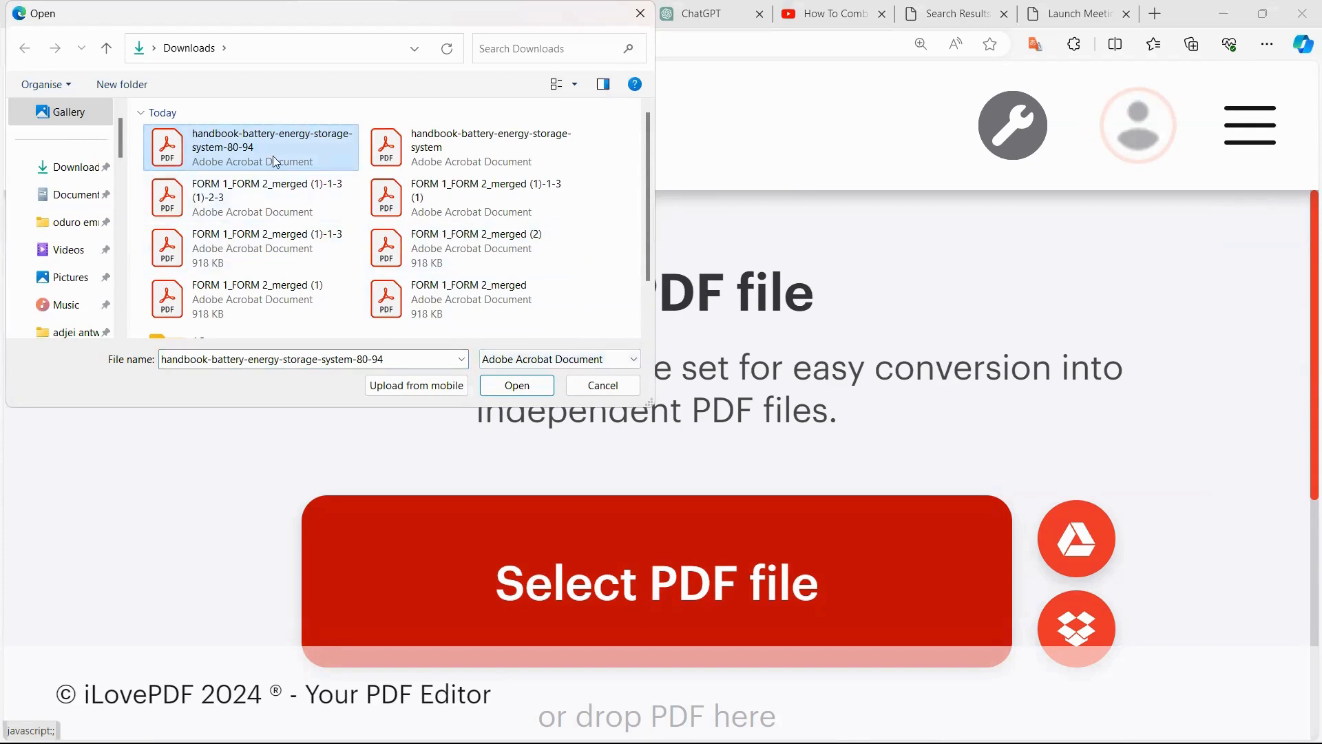
{"action": "left_click", "coordinate": [513, 388]}
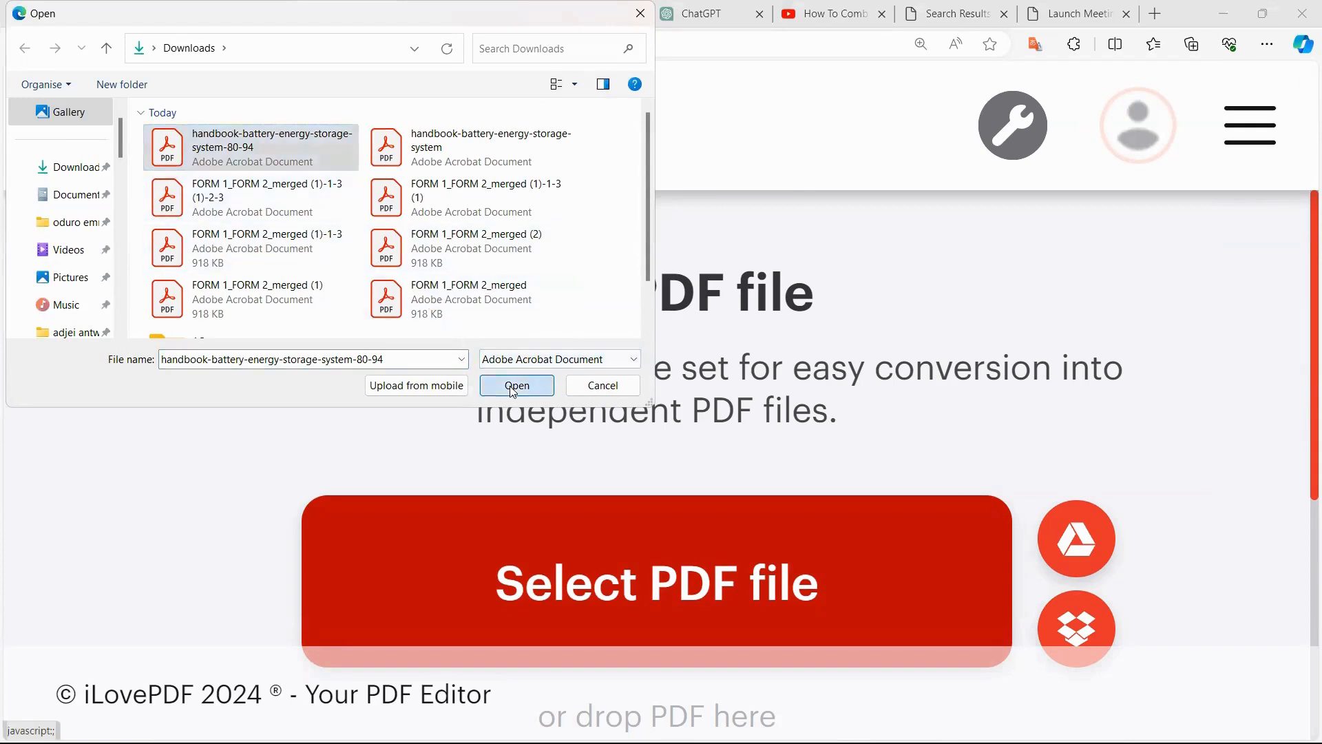
Switch the split settings to extracting pages, using the Select pages extract mode
{"action": "scroll", "coordinate": [929, 447], "scroll_direction": "down", "scroll_amount": 3}
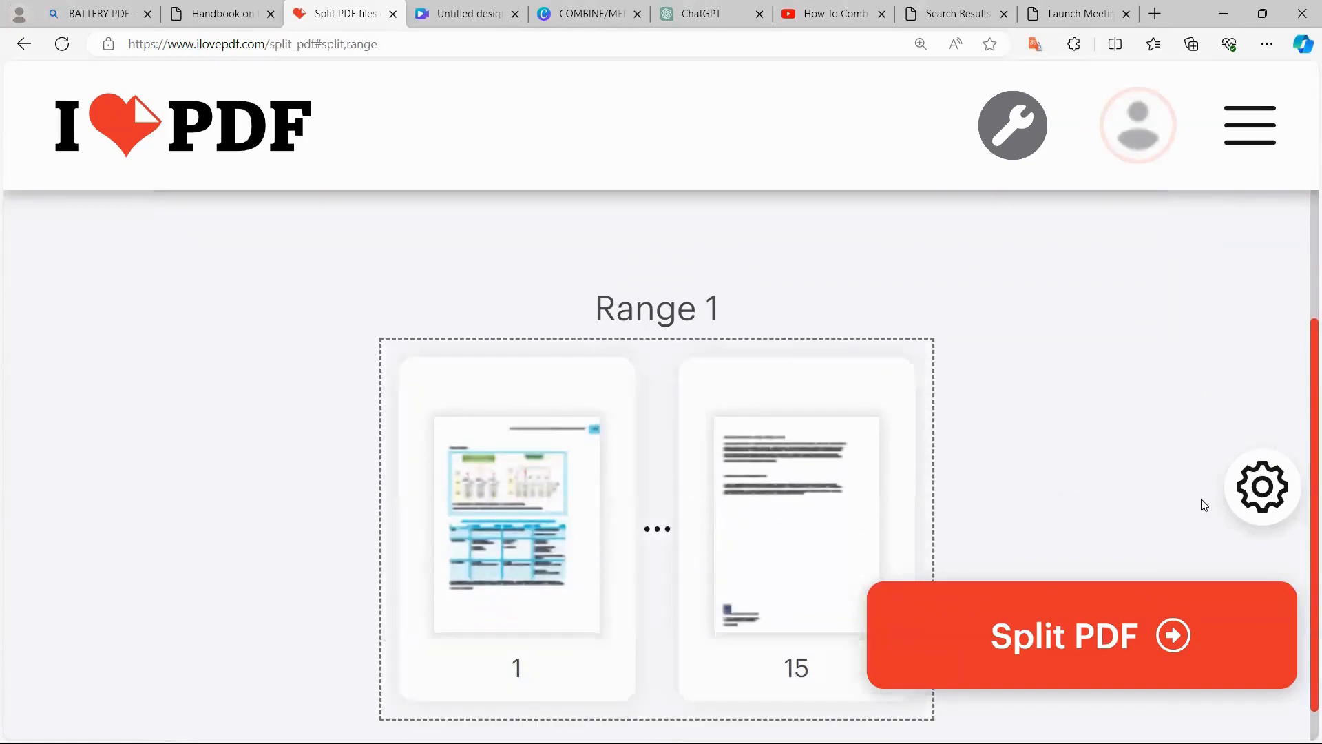
{"action": "left_click", "coordinate": [1255, 500]}
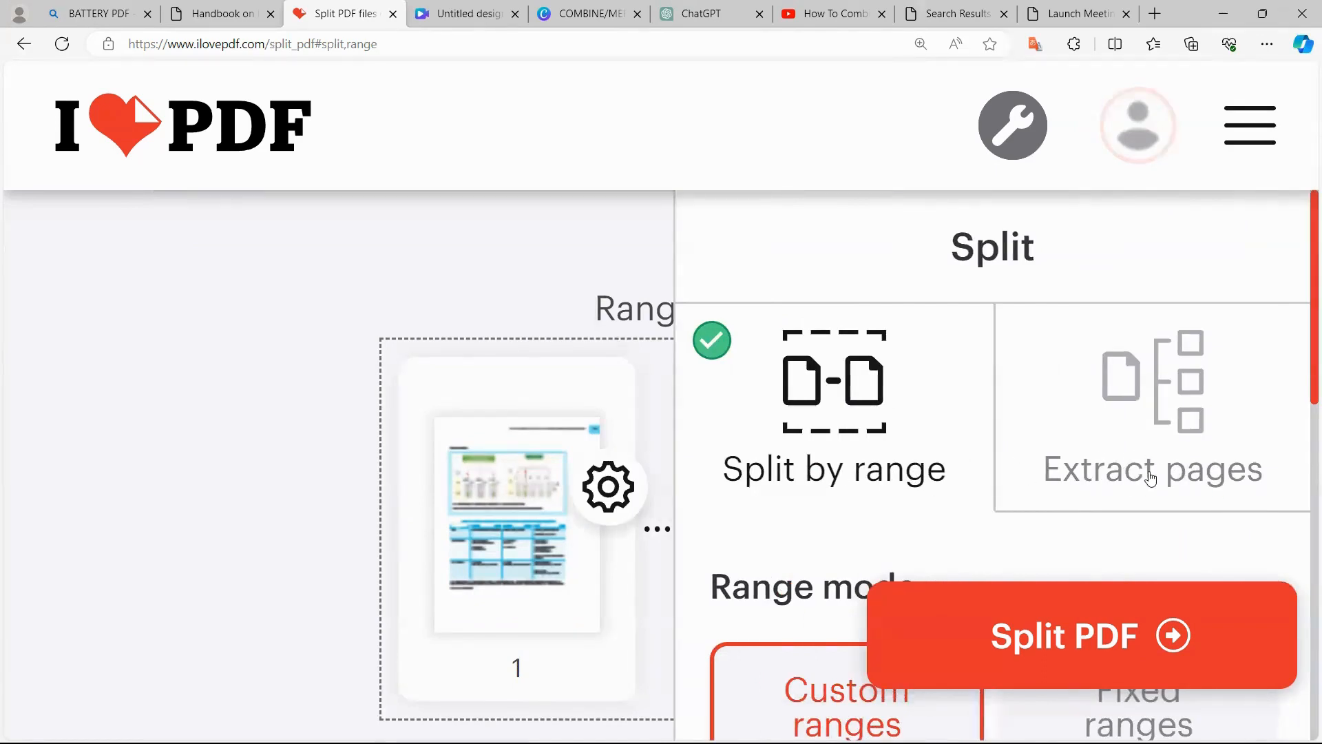
{"action": "left_click", "coordinate": [1149, 444]}
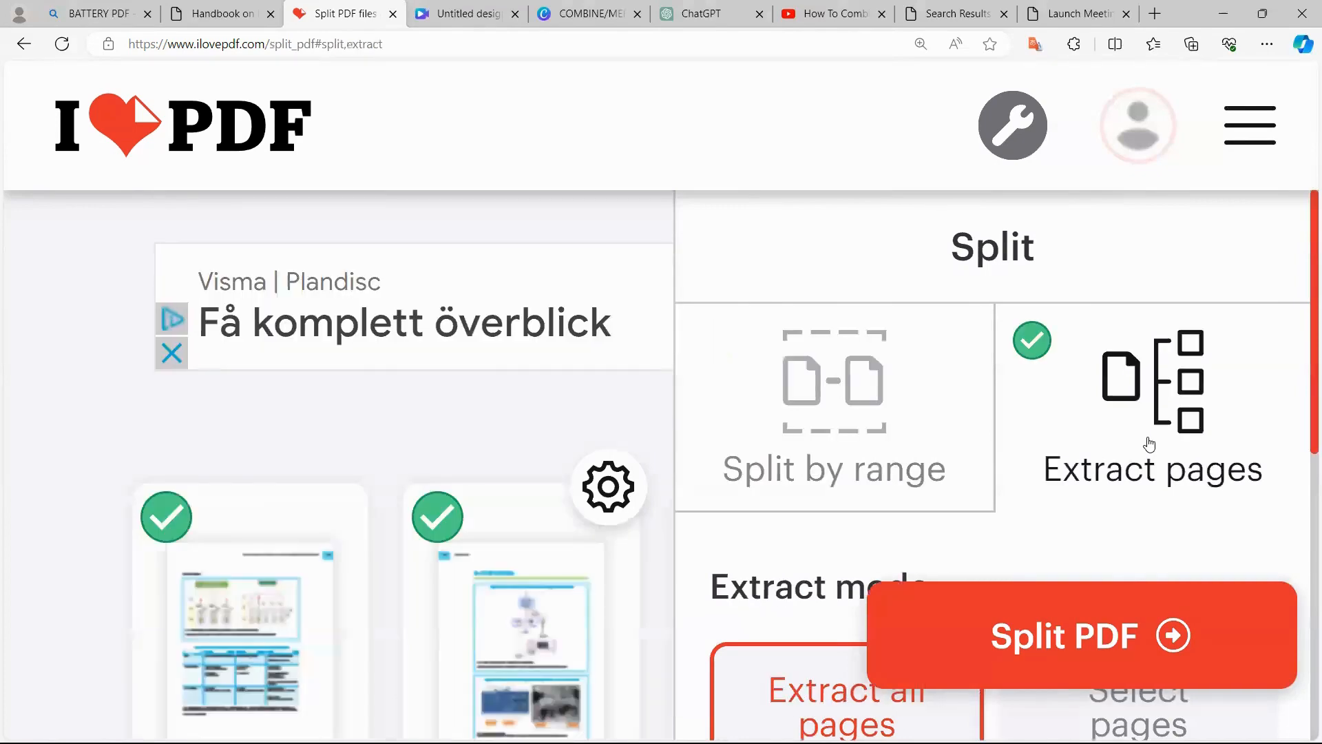
{"action": "scroll", "coordinate": [1150, 444], "scroll_direction": "down", "scroll_amount": 6}
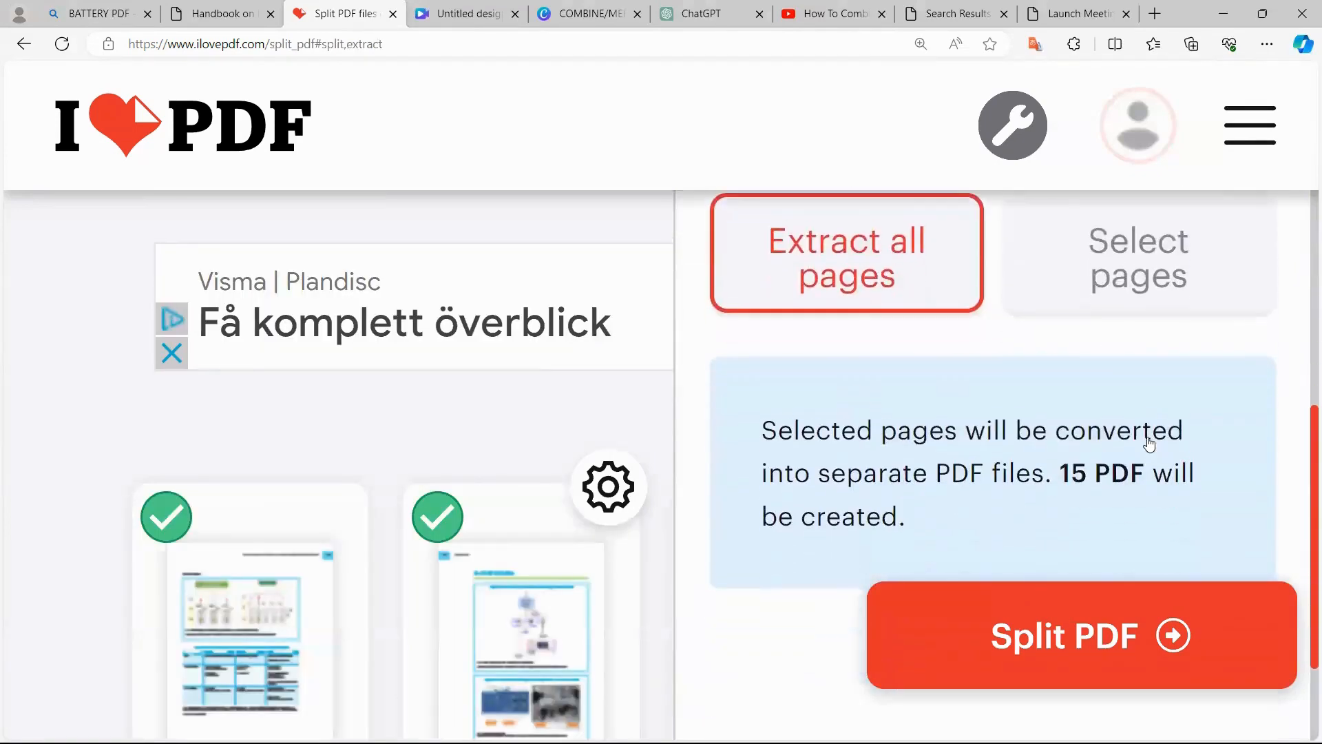
{"action": "scroll", "coordinate": [1150, 445], "scroll_direction": "up", "scroll_amount": 5}
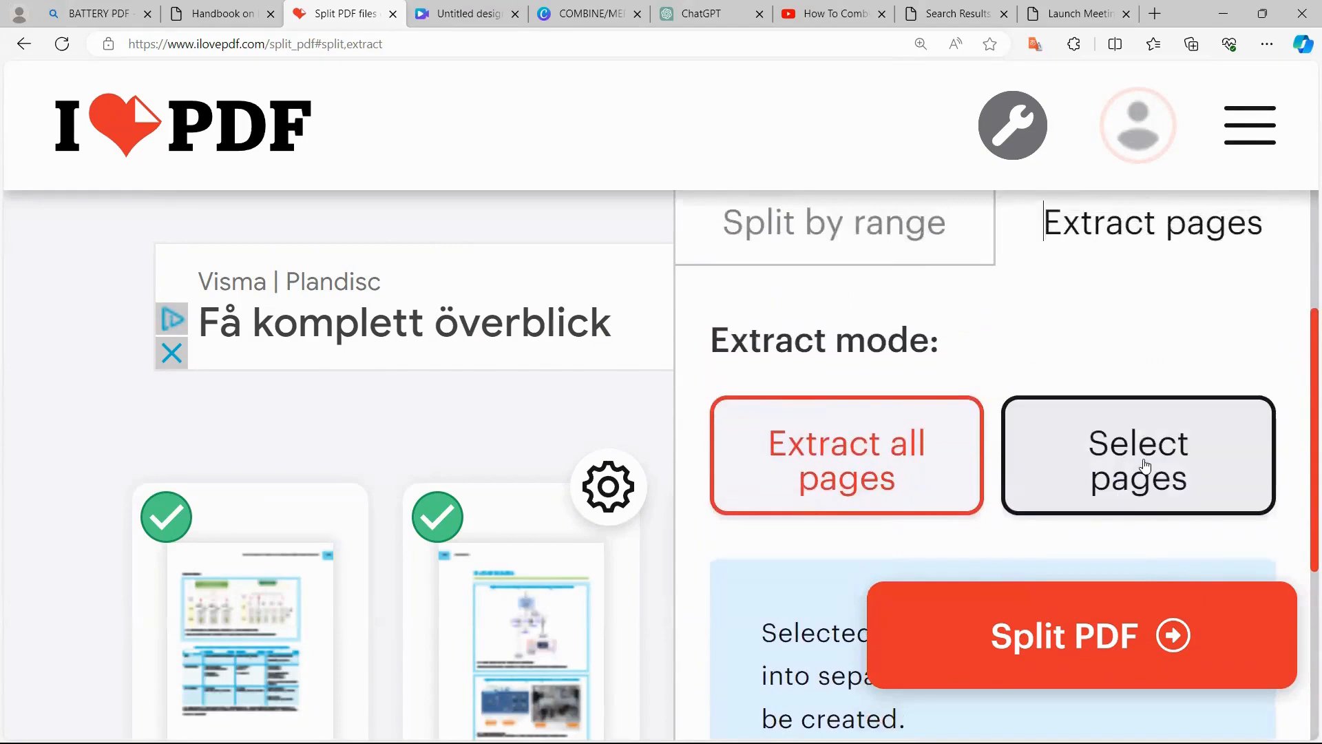
{"action": "left_click", "coordinate": [1145, 464]}
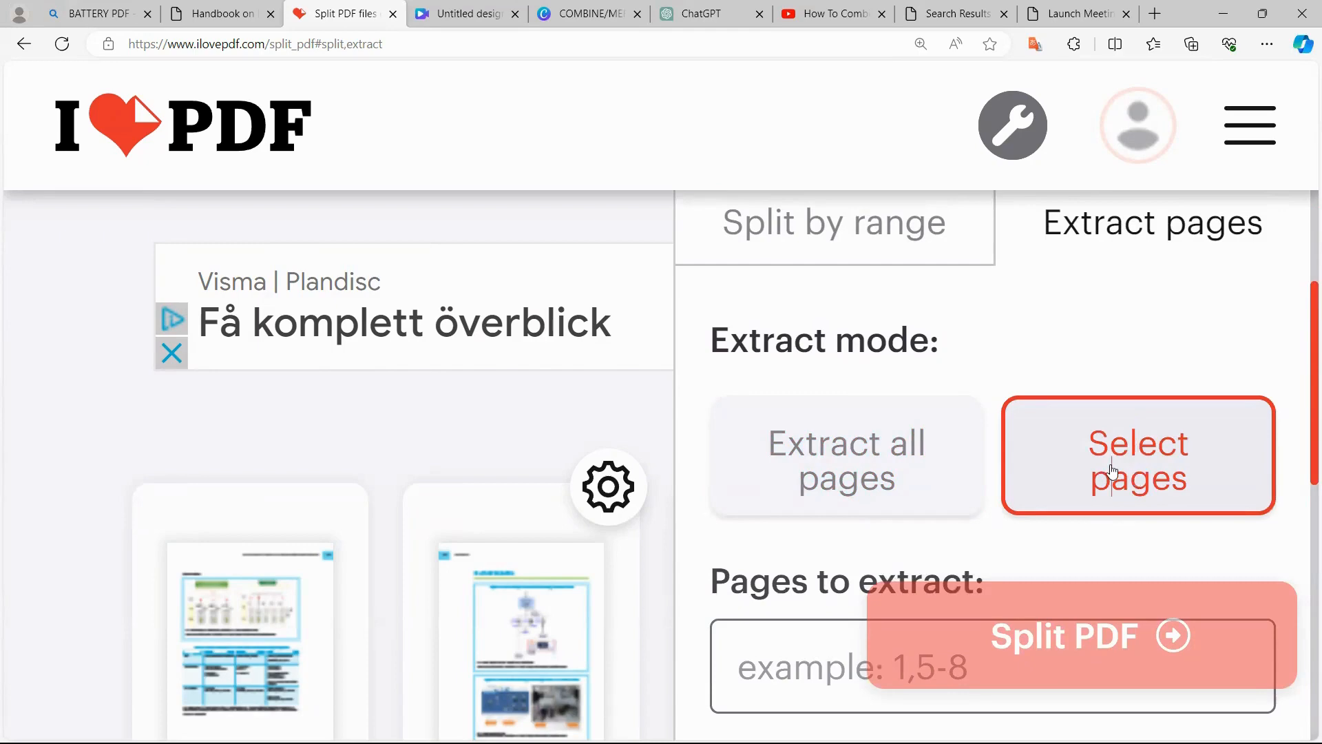
Select pages 1, 6, 13 and 14 for extraction and split the PDF
{"action": "scroll", "coordinate": [1112, 470], "scroll_direction": "down", "scroll_amount": 10}
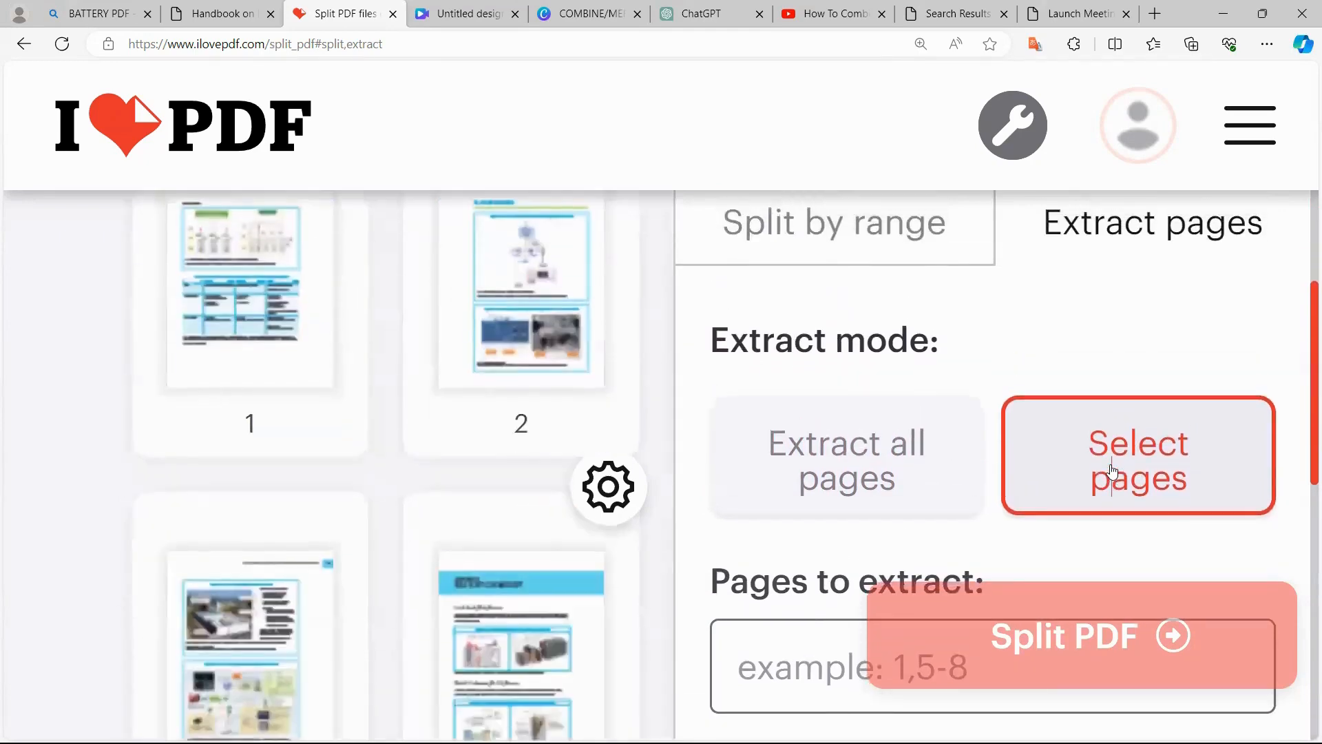
{"action": "scroll", "coordinate": [1113, 470], "scroll_direction": "down", "scroll_amount": 10}
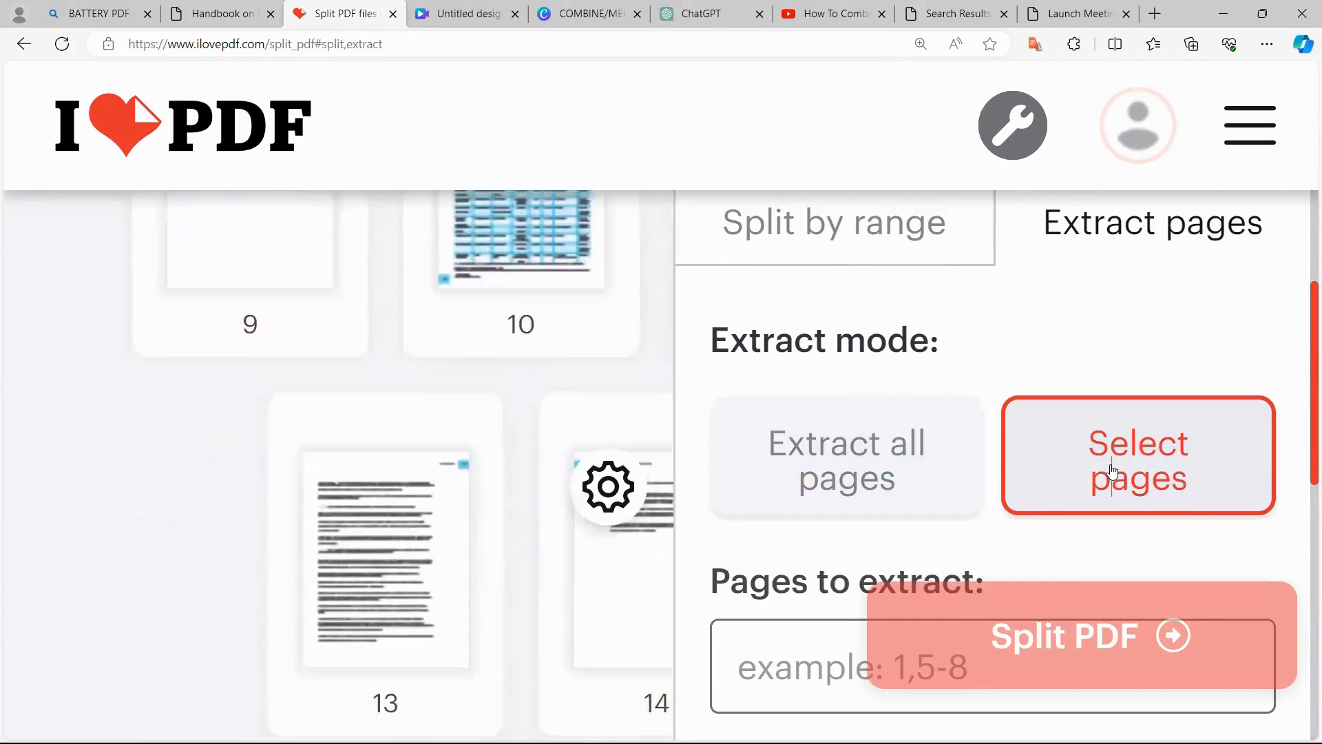
{"action": "scroll", "coordinate": [1113, 470], "scroll_direction": "up", "scroll_amount": 10}
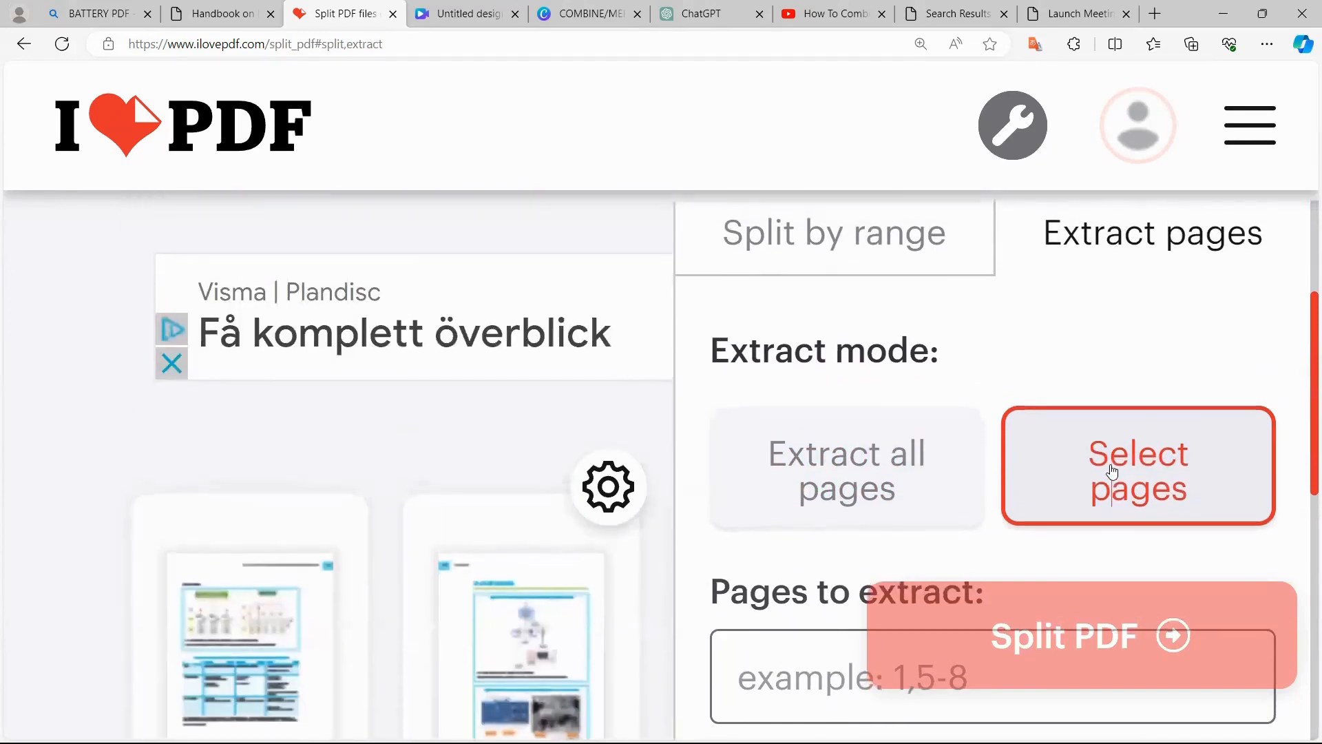
{"action": "scroll", "coordinate": [1112, 470], "scroll_direction": "down", "scroll_amount": 1}
{"action": "scroll", "coordinate": [1113, 471], "scroll_direction": "up", "scroll_amount": 1}
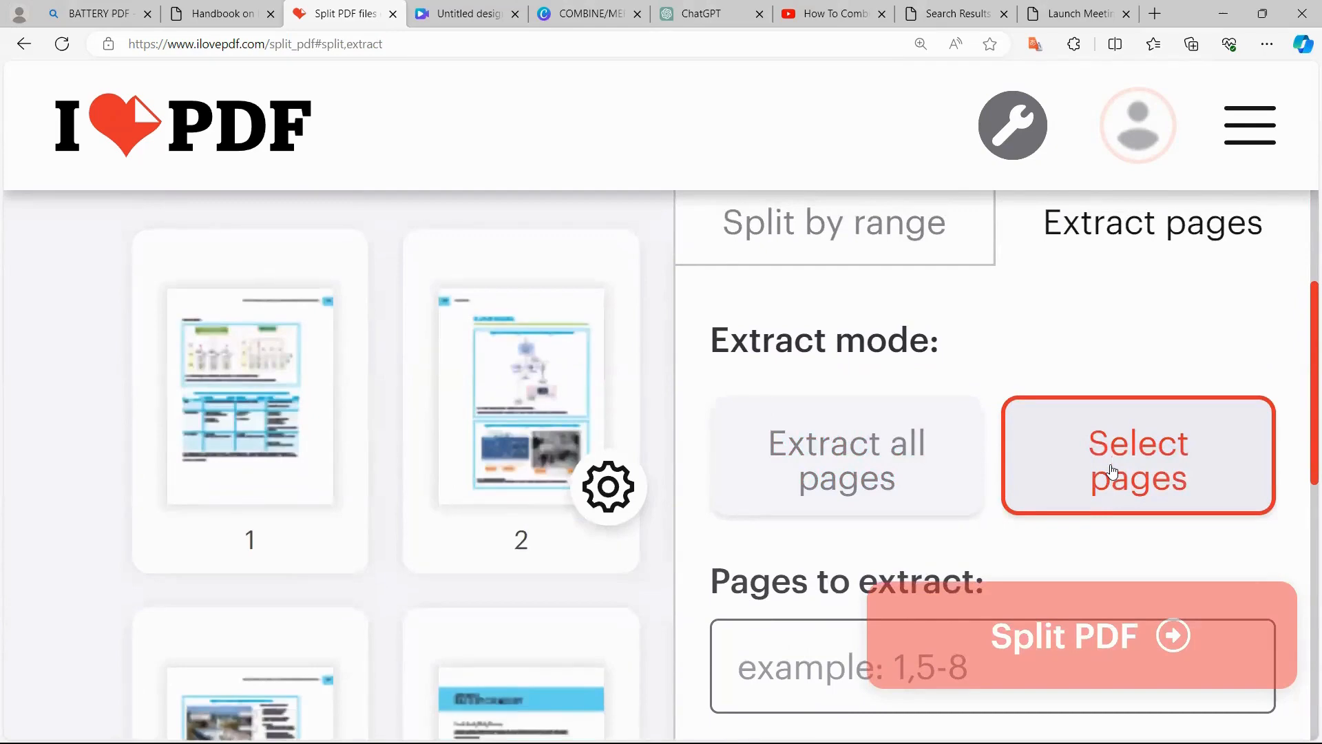
{"action": "left_click", "coordinate": [1113, 470]}
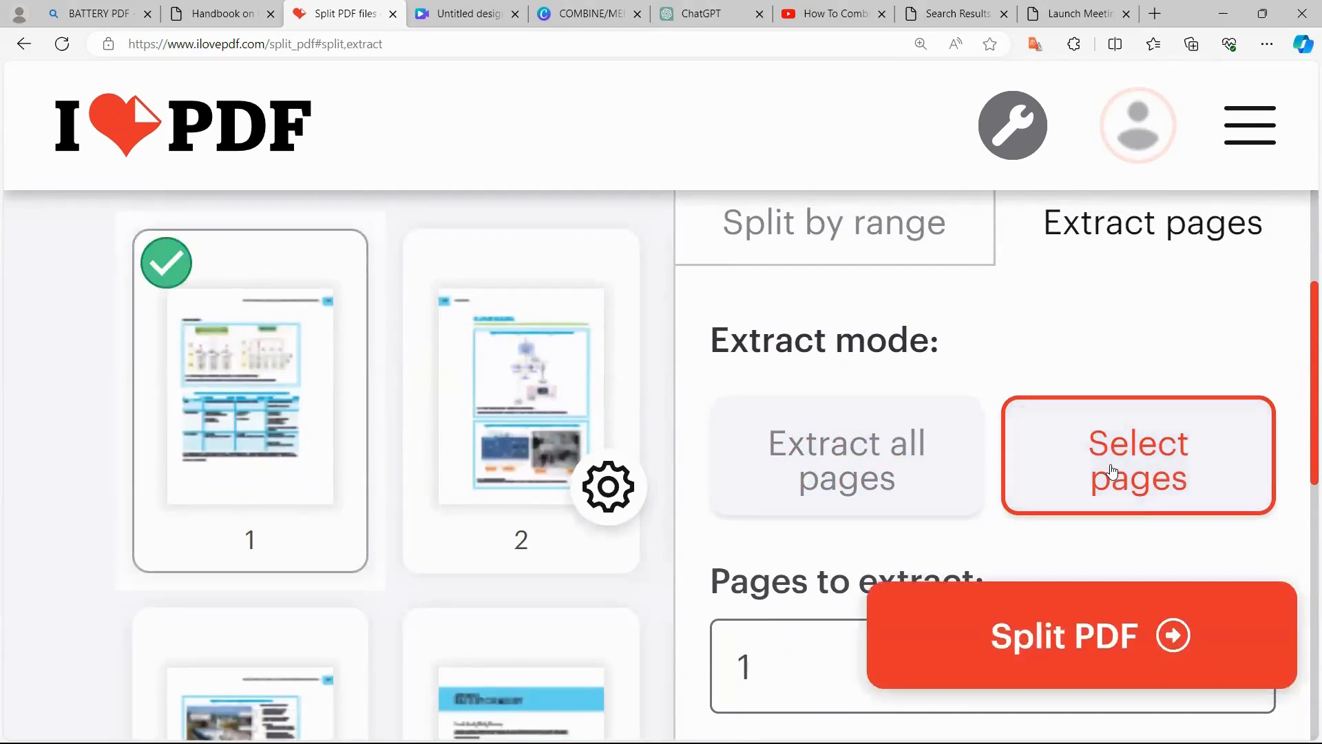
{"action": "scroll", "coordinate": [1112, 470], "scroll_direction": "down", "scroll_amount": 5}
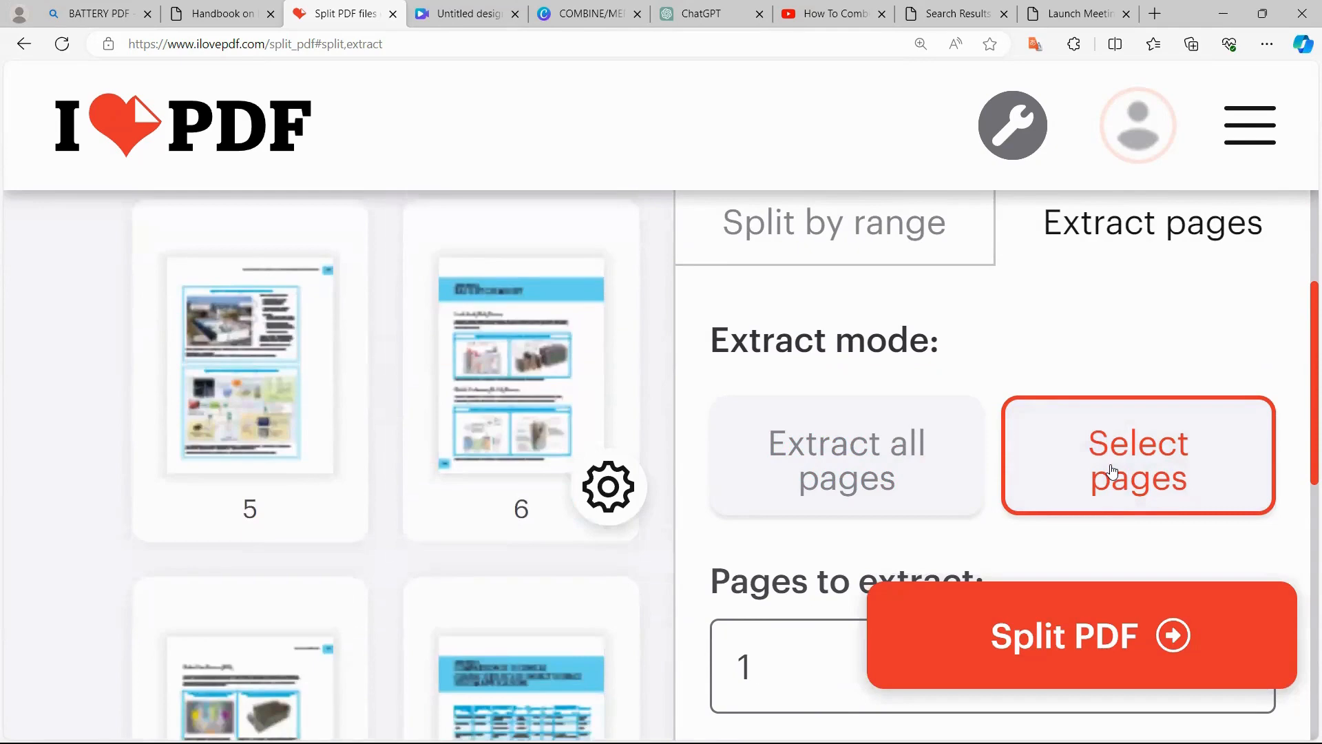
{"action": "left_click", "coordinate": [521, 372]}
{"action": "scroll", "coordinate": [521, 372], "scroll_direction": "down", "scroll_amount": 6}
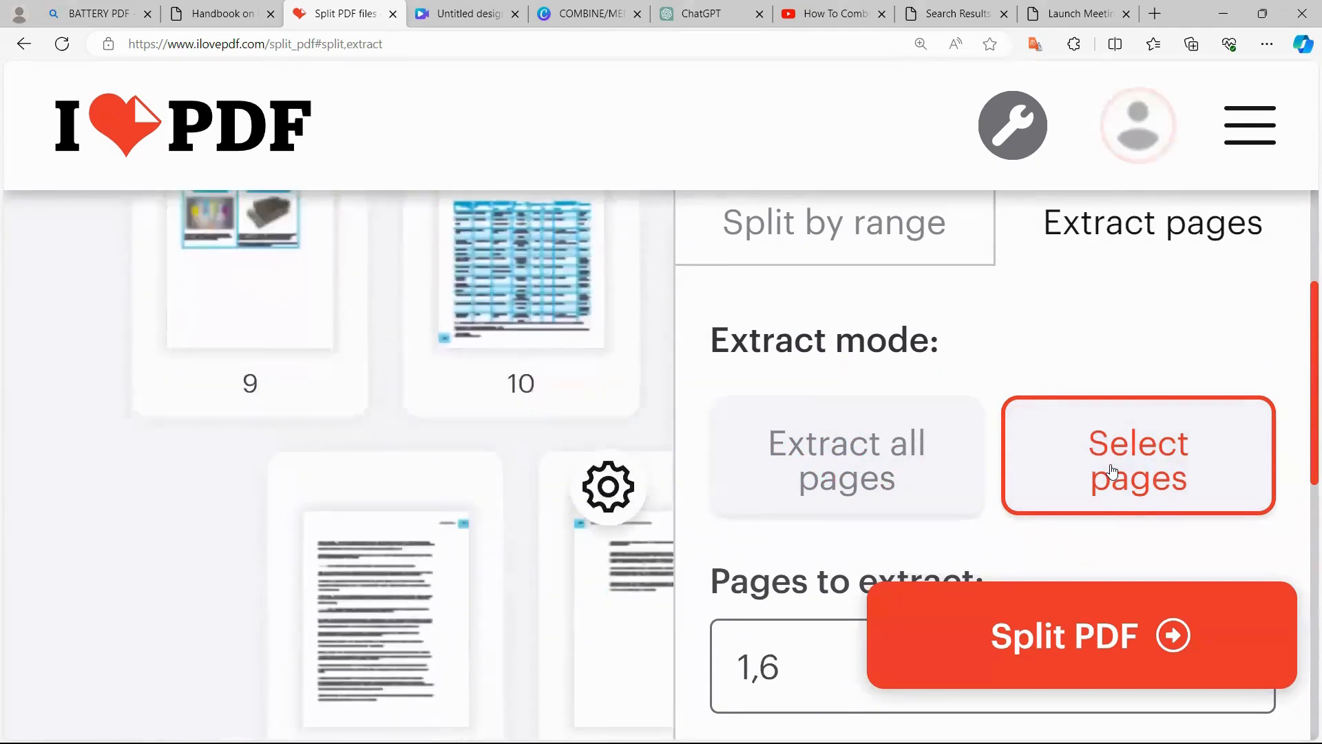
{"action": "scroll", "coordinate": [386, 482], "scroll_direction": "down", "scroll_amount": 2}
{"action": "left_click", "coordinate": [386, 482]}
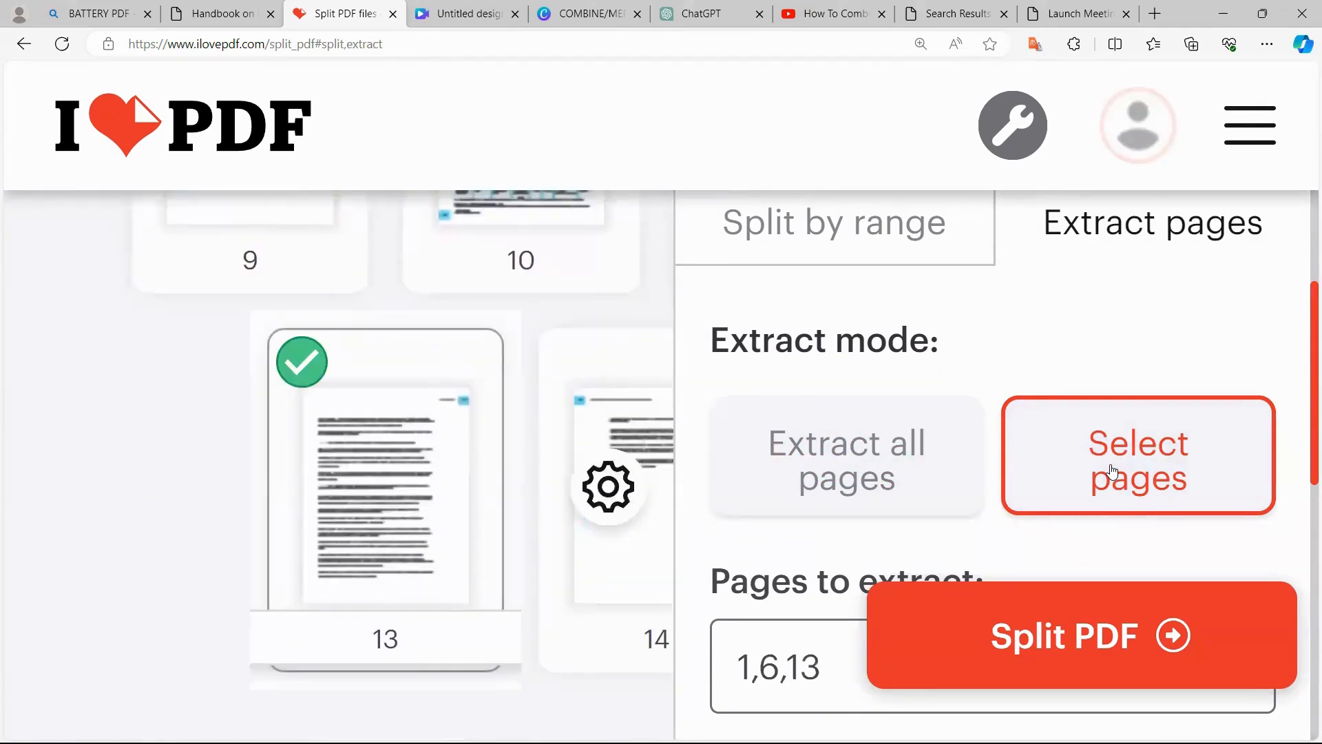
{"action": "left_click", "coordinate": [606, 427]}
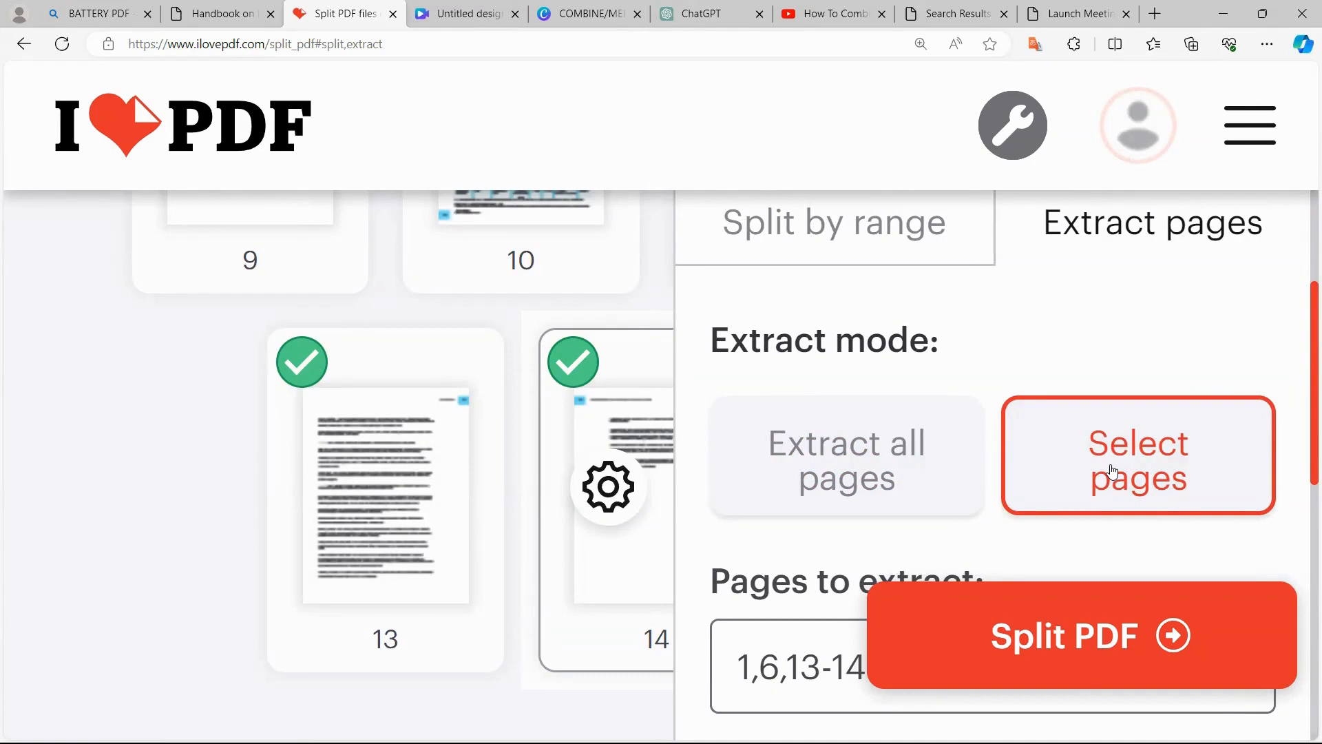
{"action": "left_click", "coordinate": [1093, 658]}
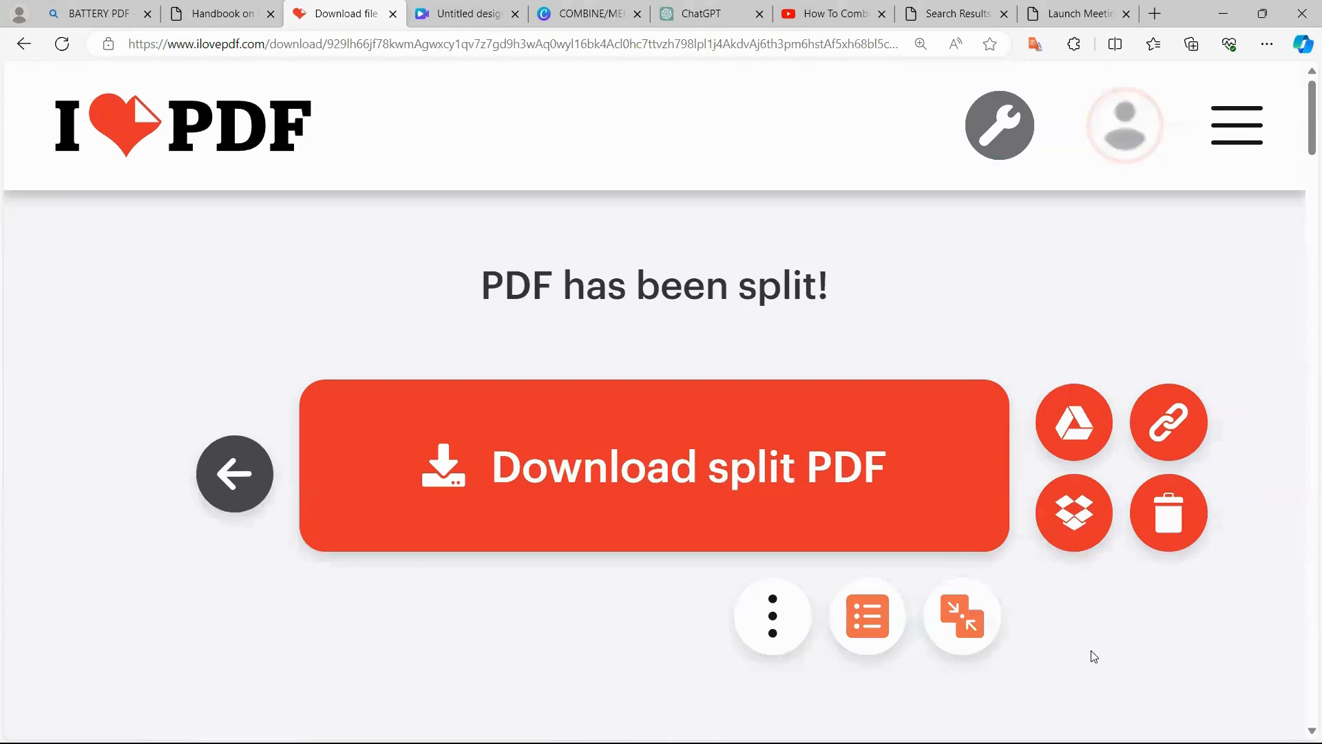